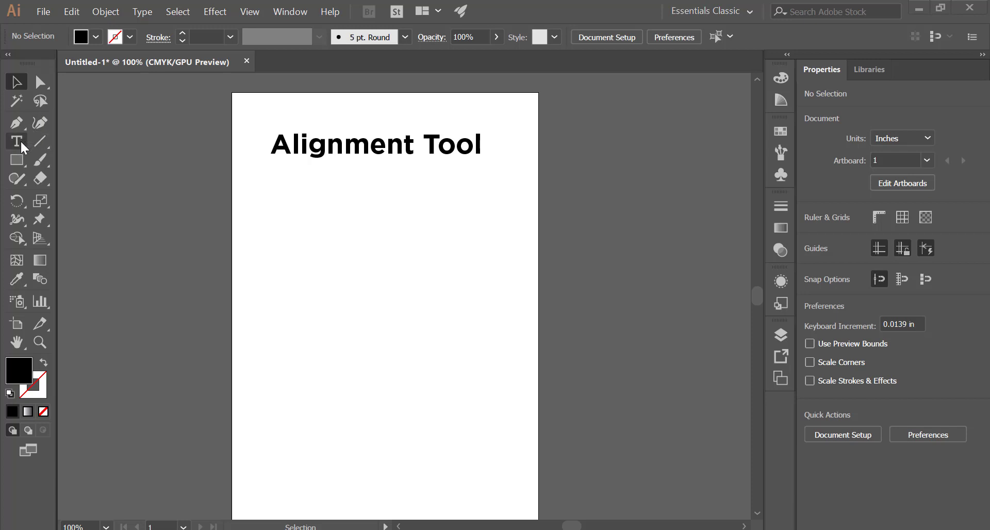
right_click(20, 140)
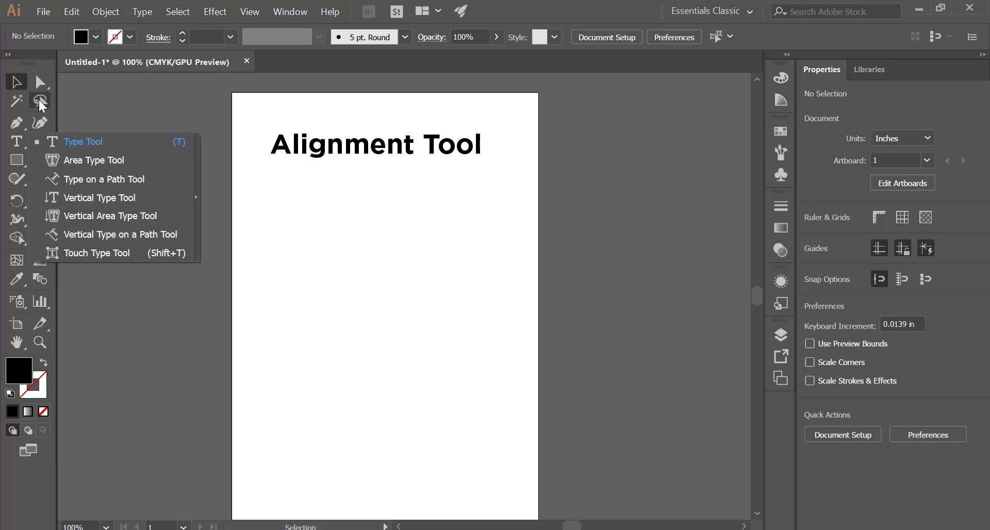
left_click(25, 86)
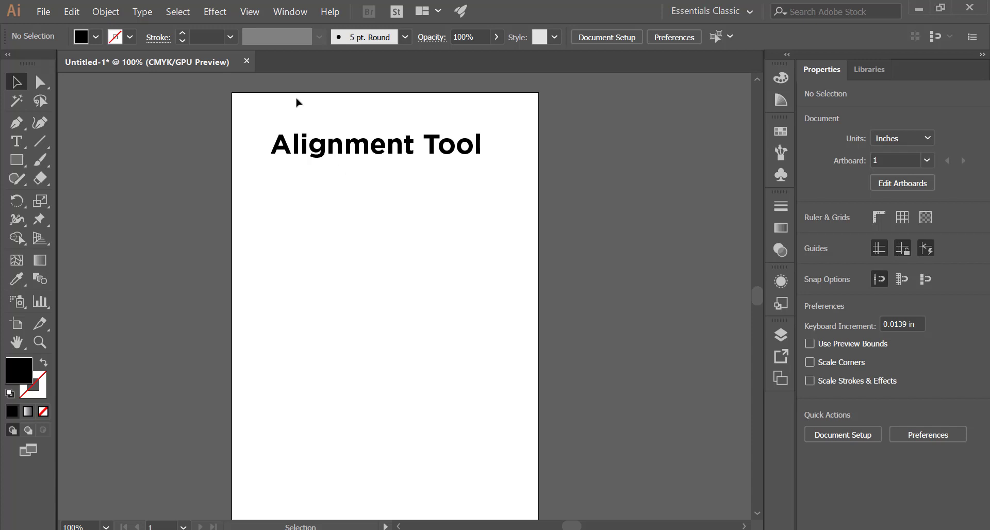
- Show the Align panel and check its additional options
left_click(283, 14)
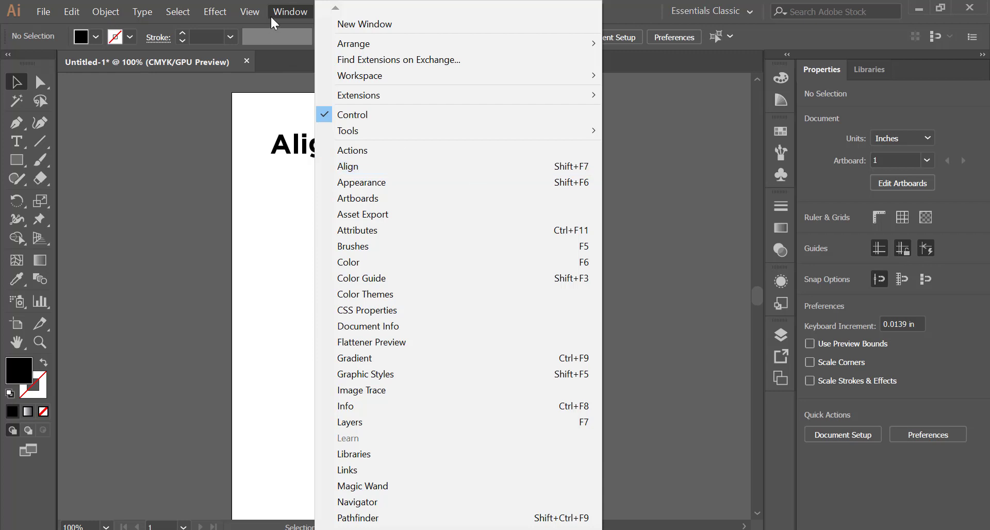
left_click(485, 168)
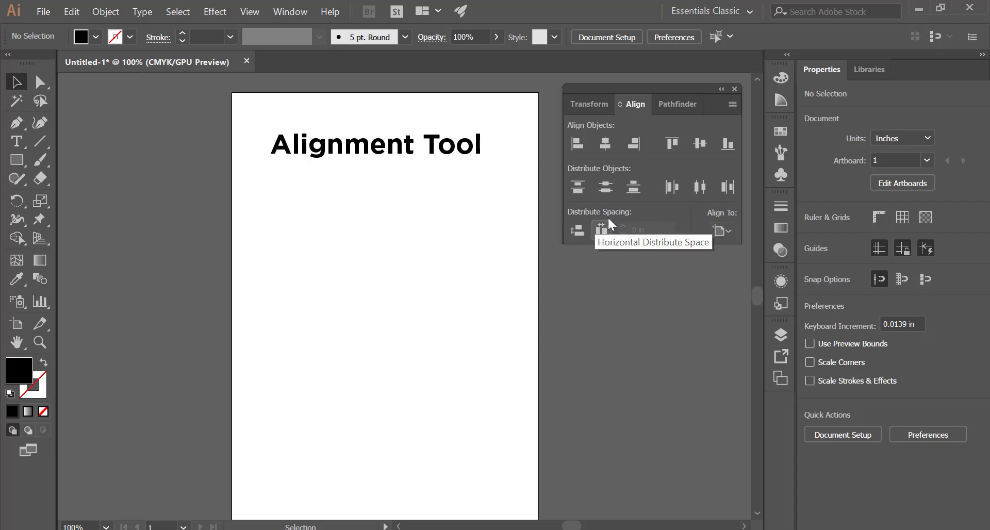
left_click(732, 105)
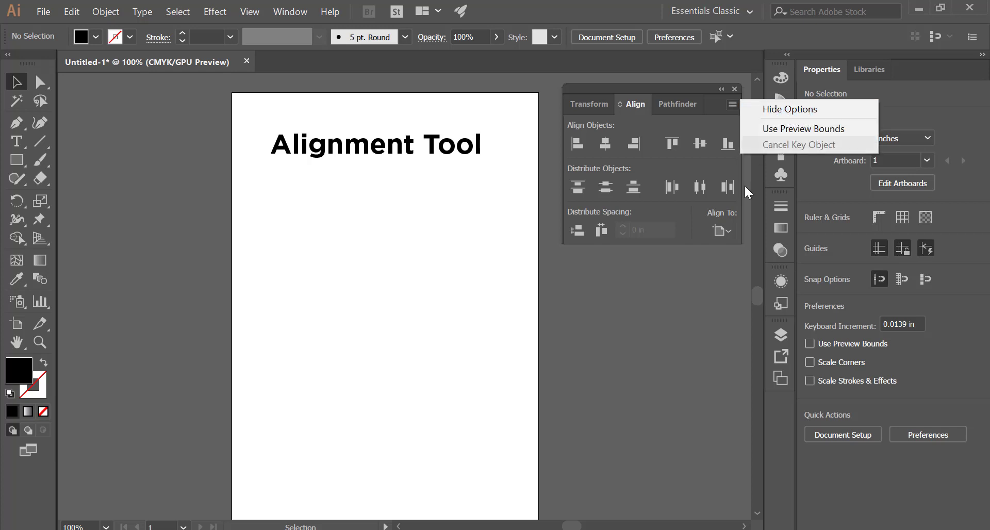
key("Escape")
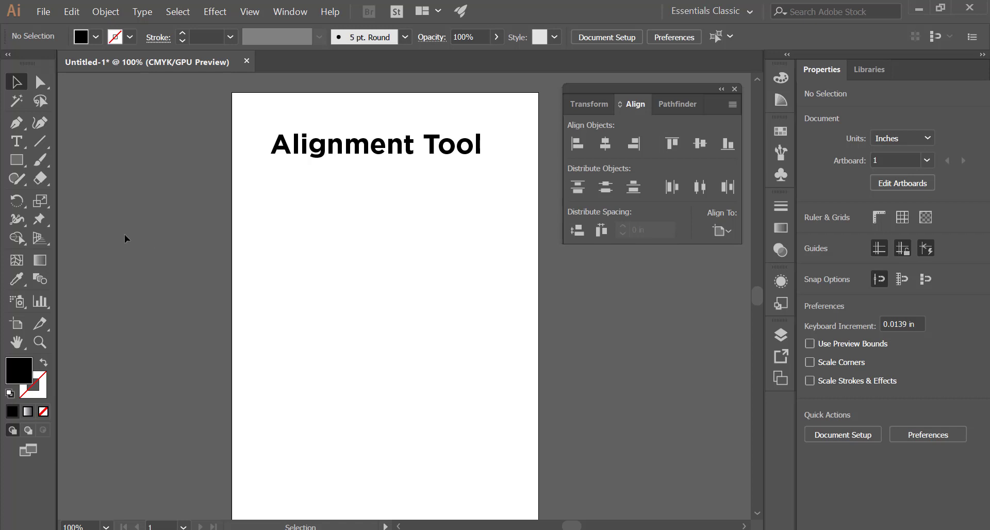
- Draw a black square about 1.17 in wide below the heading and duplicate it into an uneven row of four squares
left_click(17, 160)
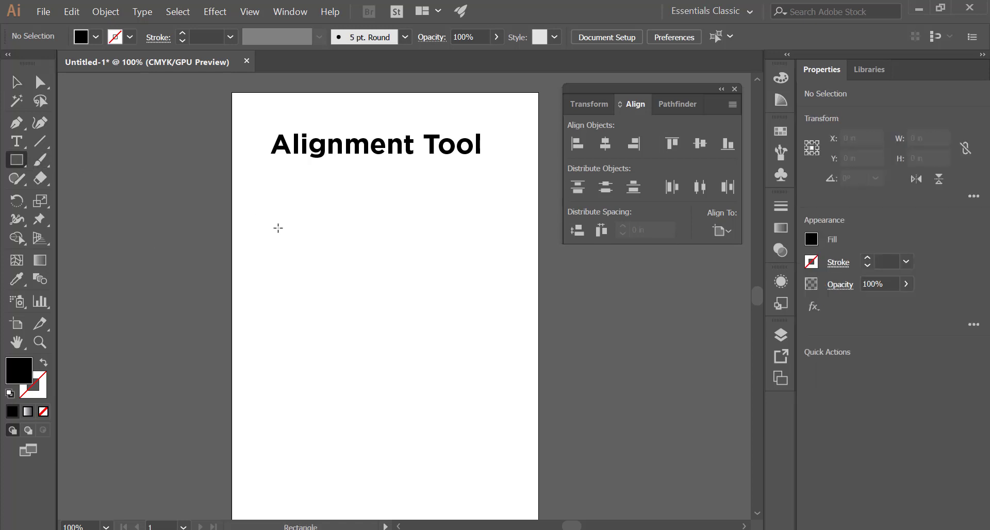
left_click_drag(273, 221, 317, 265)
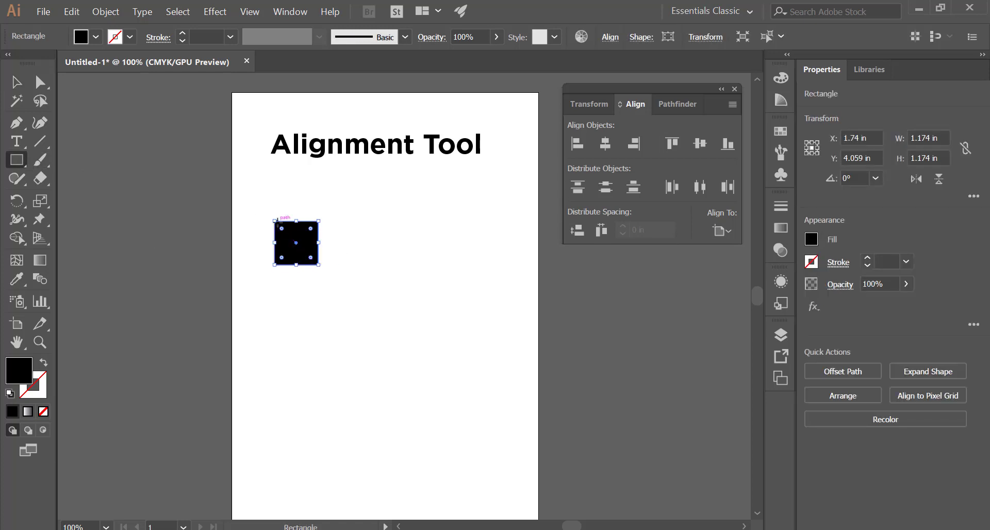
key("v")
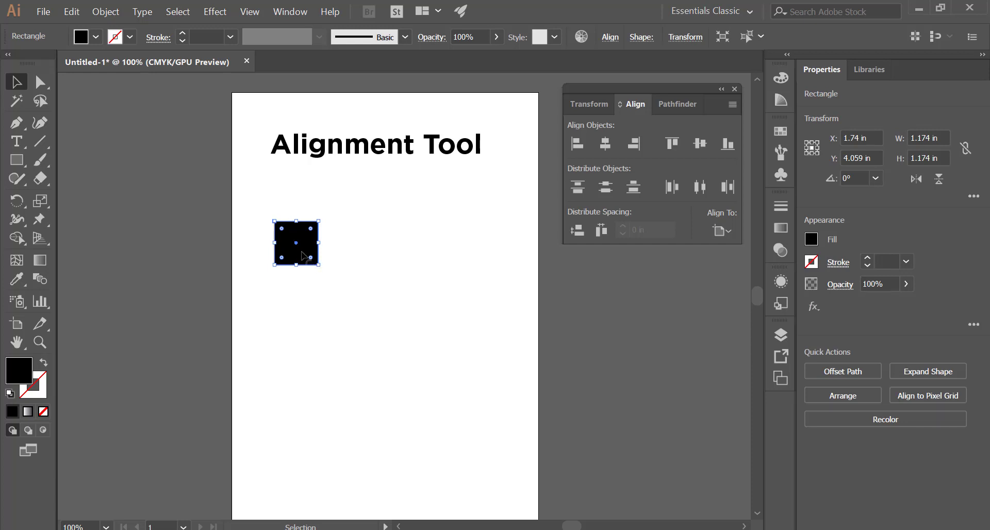
mouse_move(302, 252)
left_mouse_down()
mouse_move(363, 268)
mouse_move(297, 258)
mouse_move(295, 244)
left_mouse_up()
left_click(370, 257)
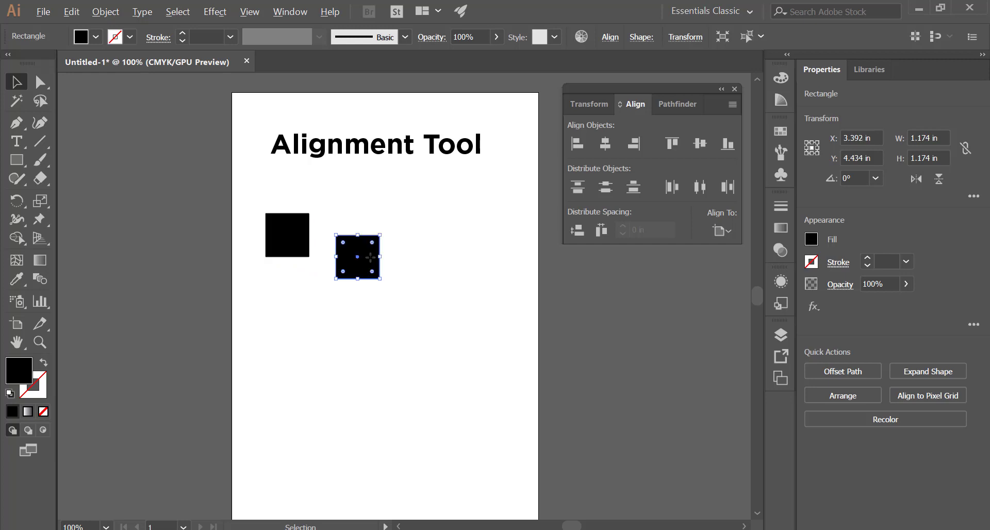
left_click_drag(370, 257, 500, 240, "alt")
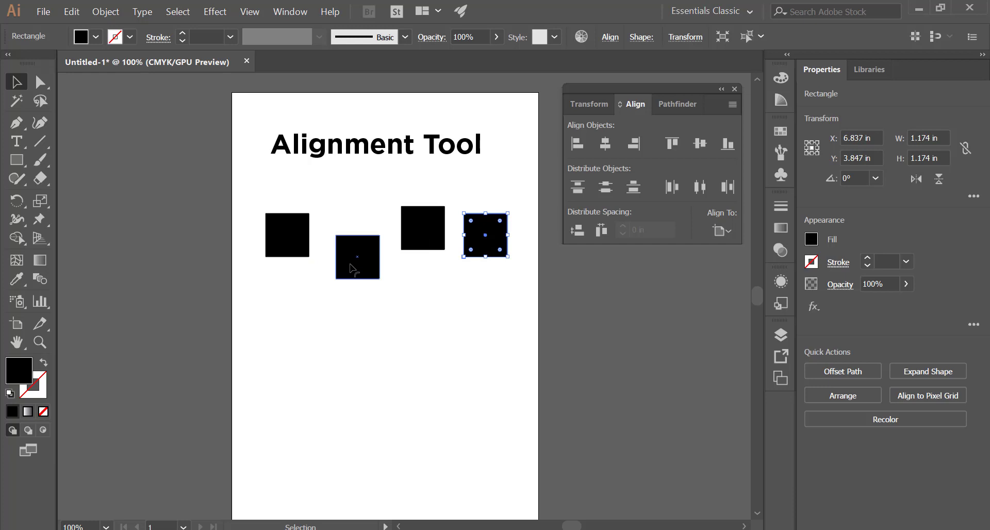
- Replace the second square in the row with a circle about 1.81 in in diameter
left_click(350, 268)
key("Delete")
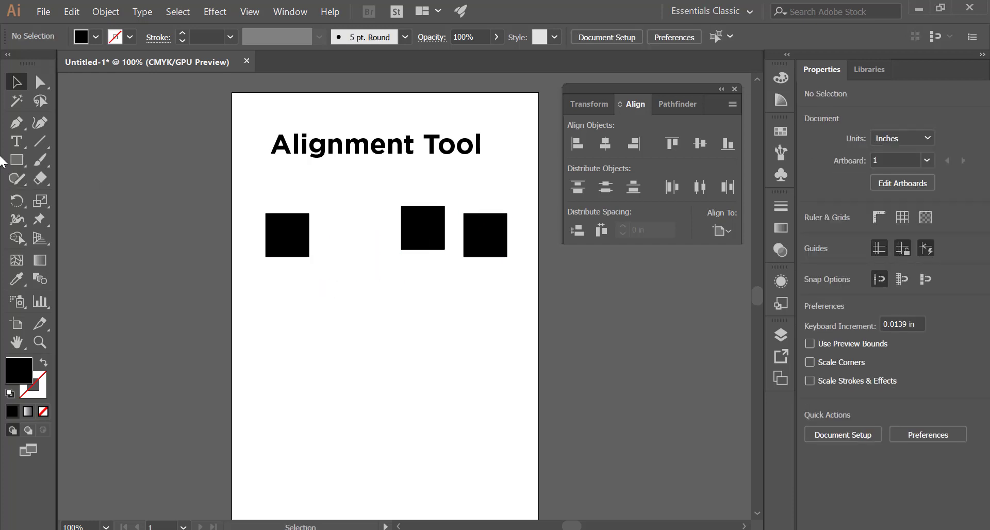
left_click(17, 160)
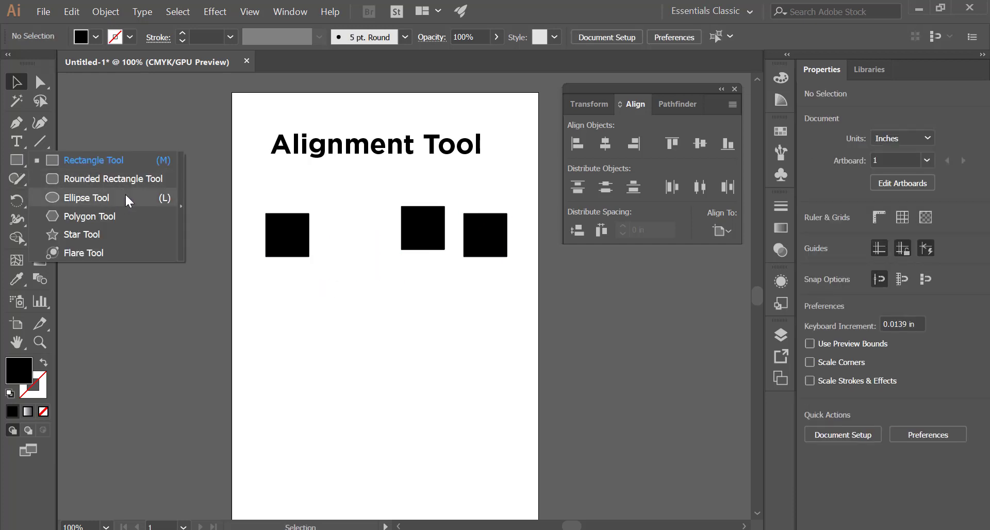
left_click(126, 199)
left_click_drag(329, 201, 360, 255)
key("v")
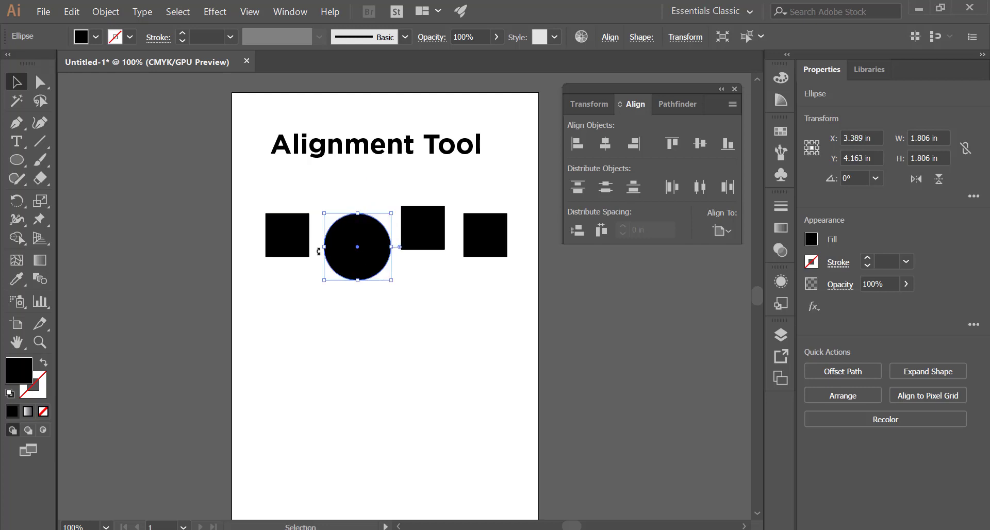
- Fill the circle with light blue and the square just right of it with dark navy blue
left_click(95, 38)
left_click(86, 63)
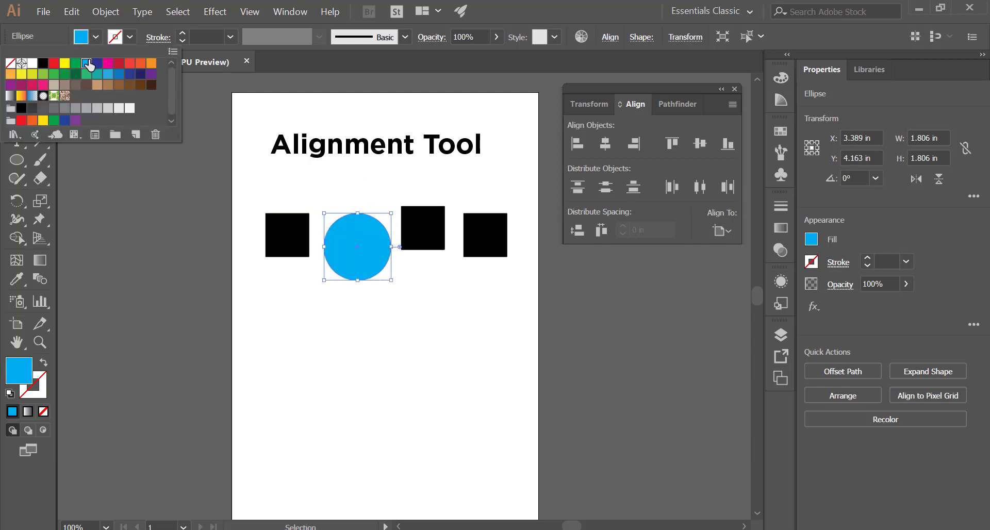
left_click(422, 213)
left_click(420, 214)
left_click(95, 38)
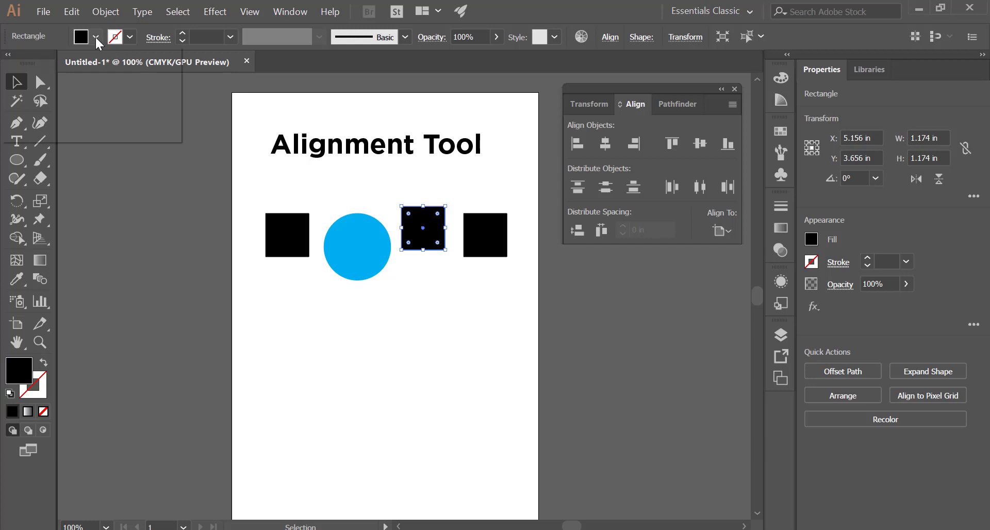
left_click(141, 84)
- Fill the rightmost square with dark brown and deselect it
left_click(478, 250)
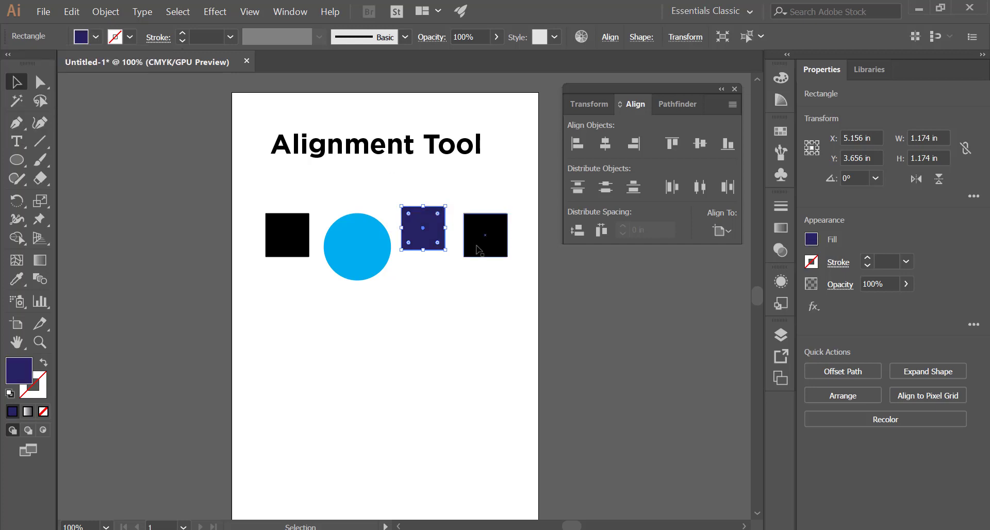
double_click(477, 250)
double_click(219, 197)
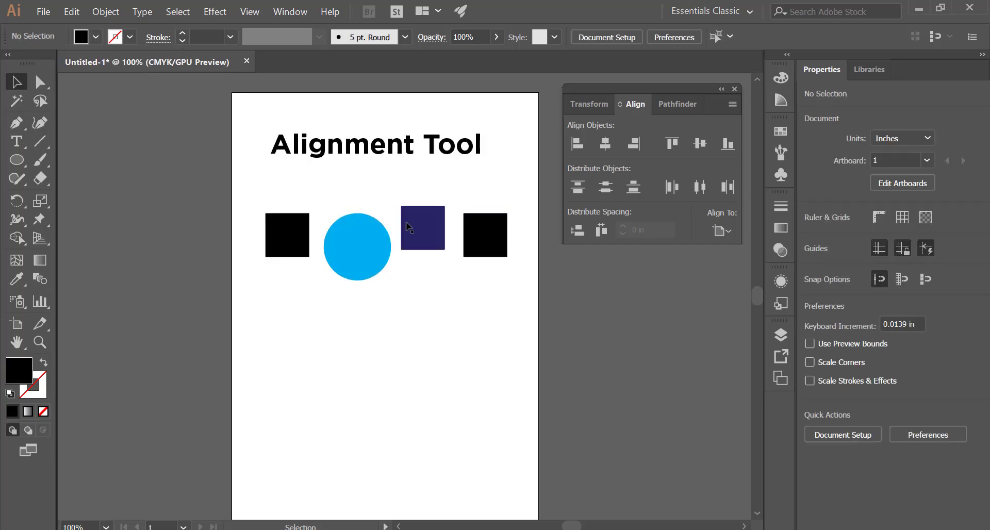
left_click(505, 236)
left_click(95, 36)
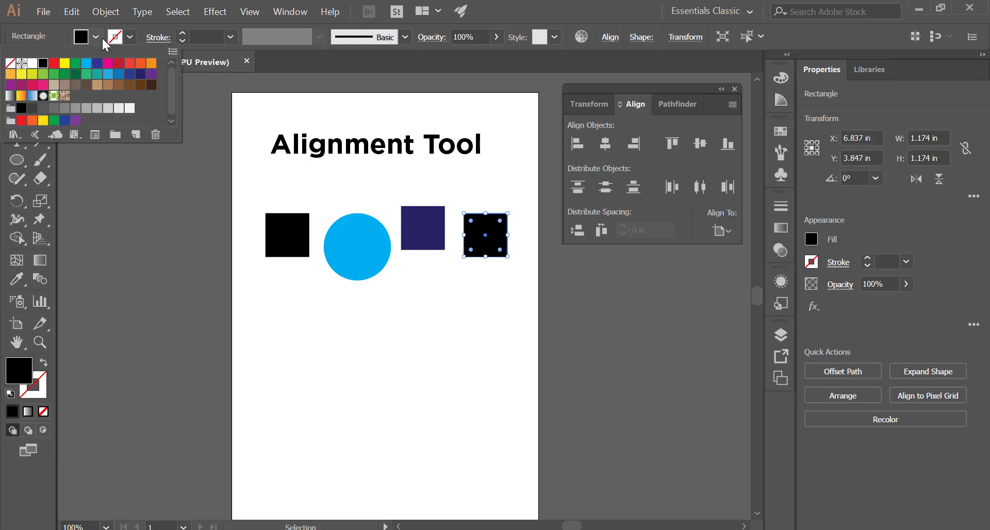
left_click(142, 85)
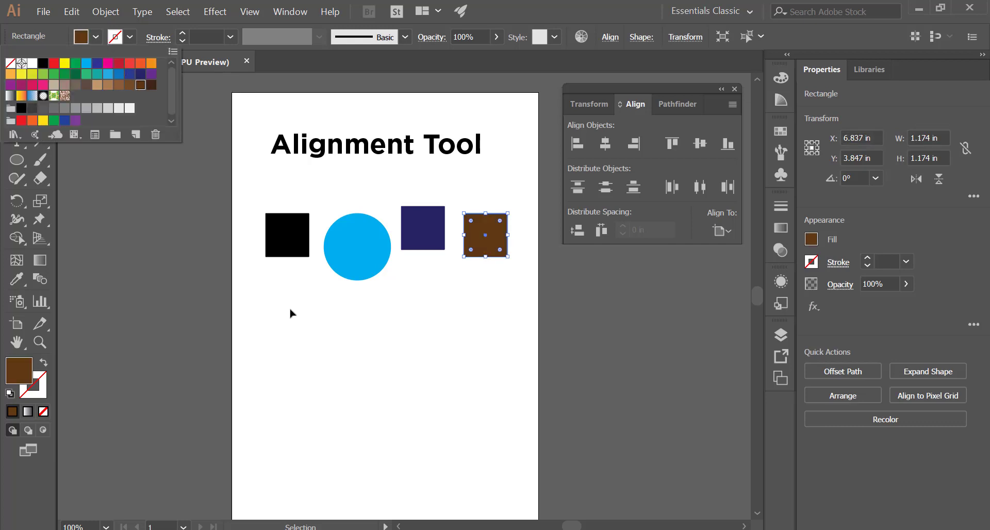
left_click(293, 322)
left_click(296, 324)
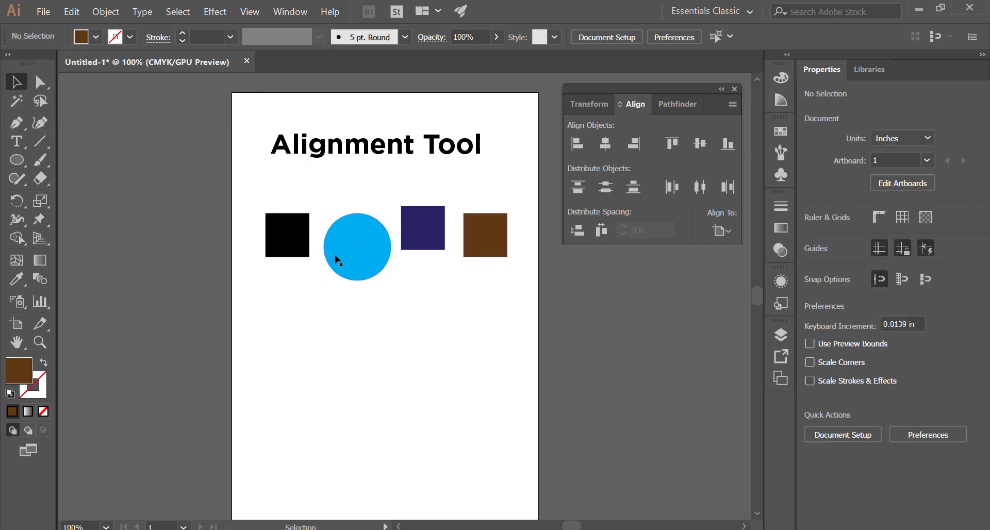
- Stagger the shapes vertically by moving the circle up, the navy square well down and the black square slightly down
left_click_drag(355, 248, 345, 215)
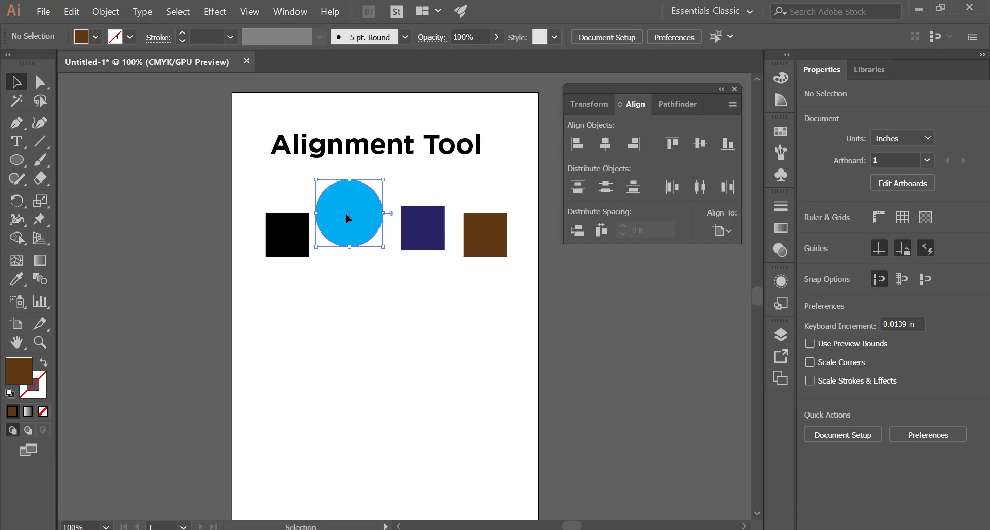
left_click(276, 247)
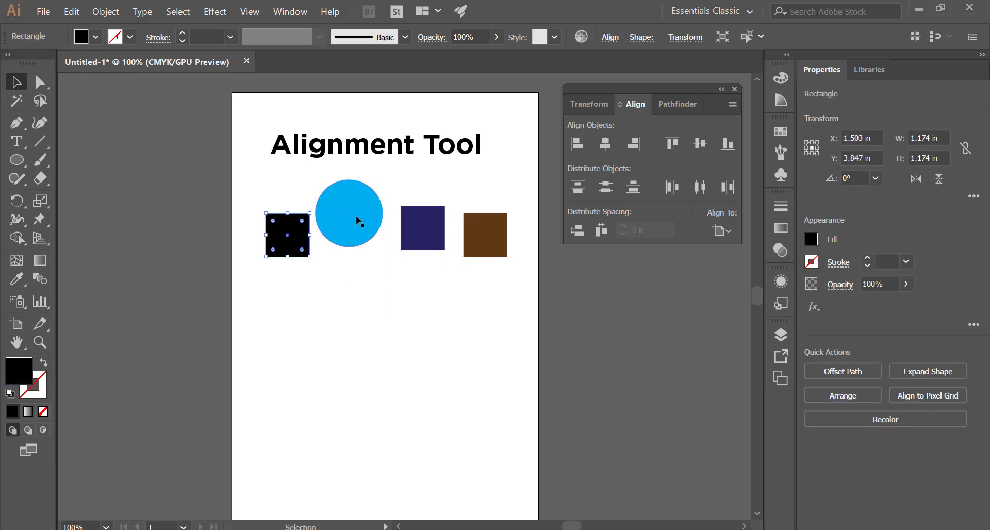
left_click(407, 271)
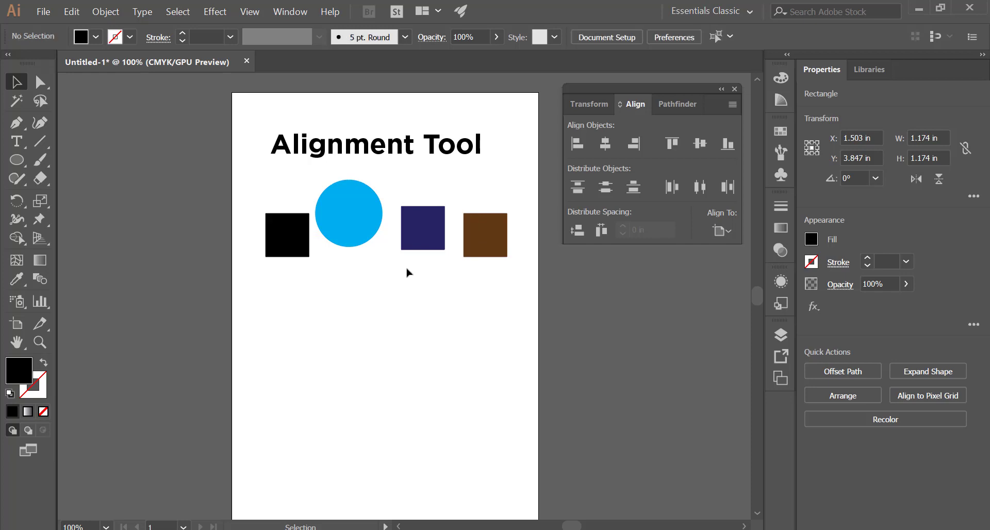
left_click_drag(419, 246, 420, 294)
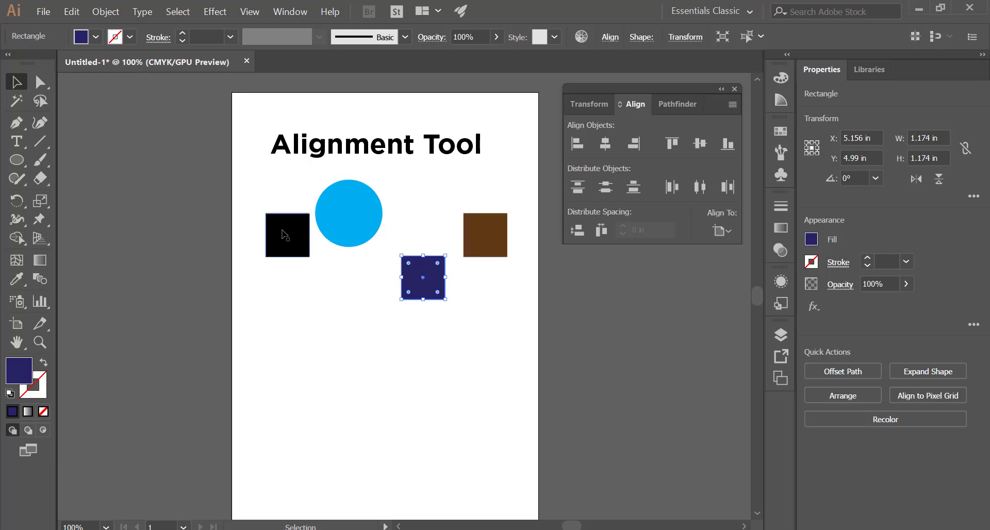
left_click_drag(282, 231, 282, 242)
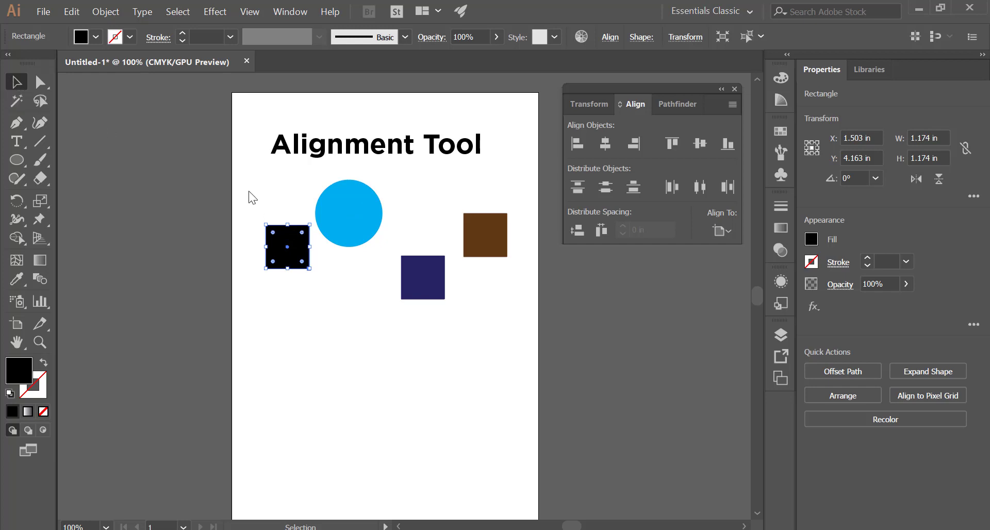
- Select all four shapes and set their alignment reference to Align to Selection
left_click_drag(248, 191, 529, 306)
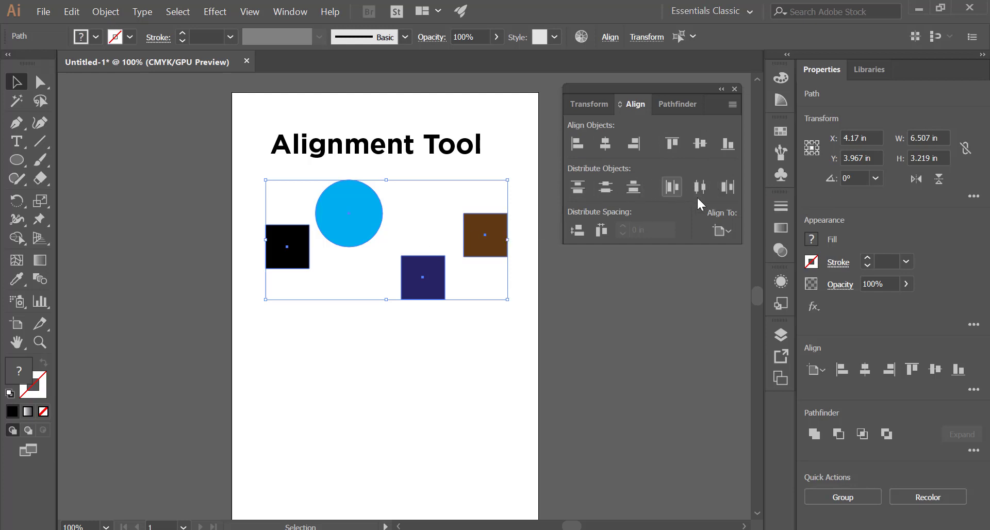
left_click(733, 227)
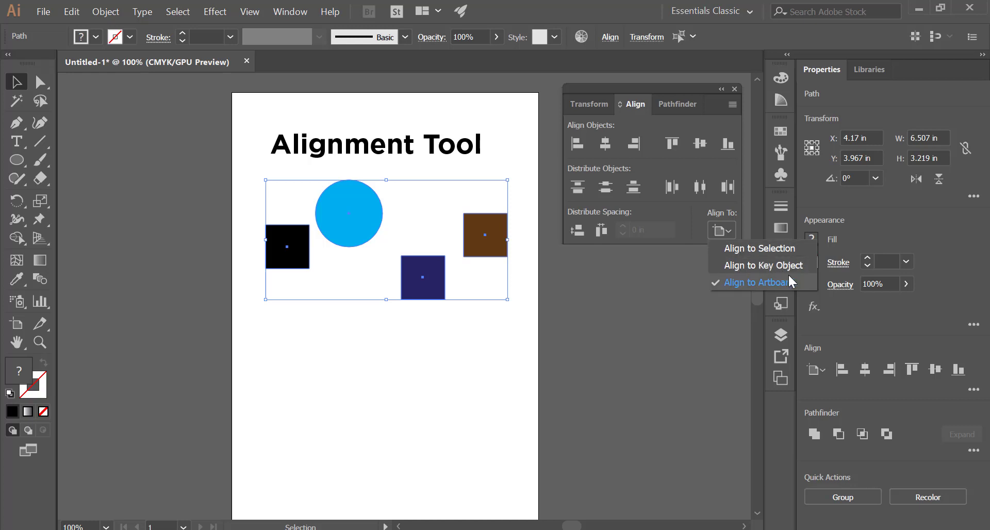
left_click(777, 250)
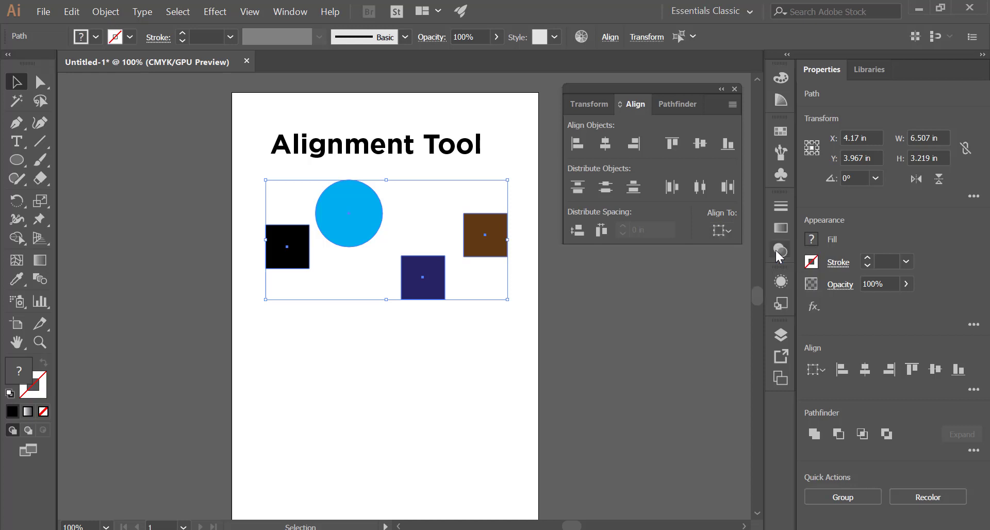
left_click(710, 232)
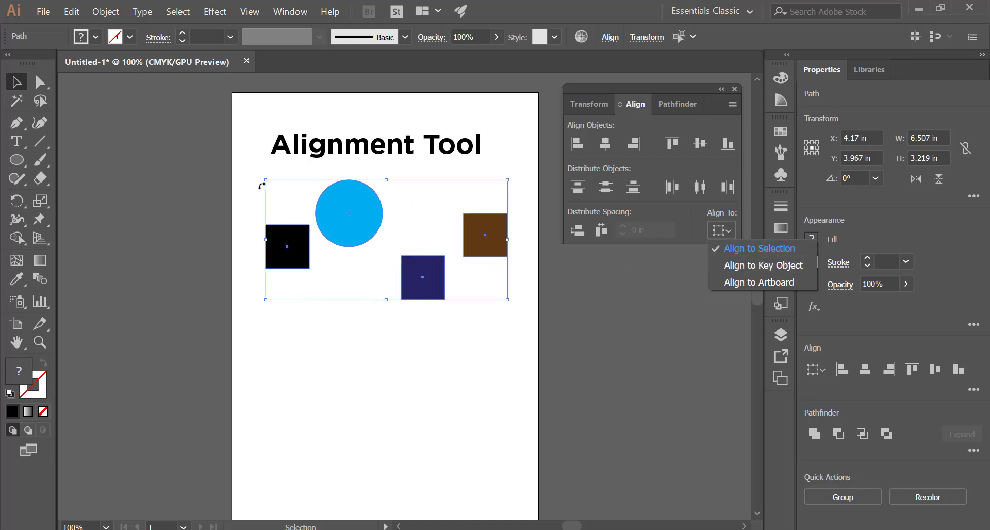
left_click(727, 249)
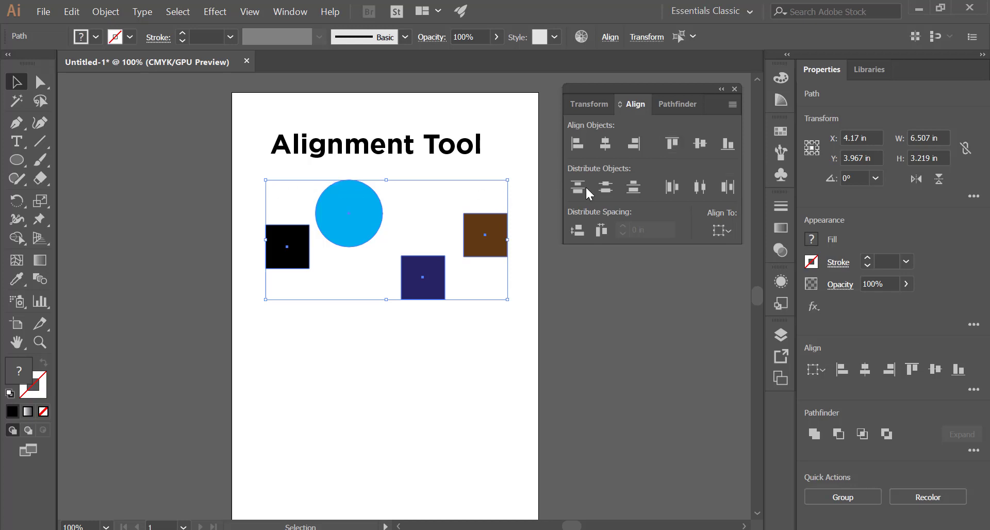
- Align the four selected shapes vertically by their top edges, then their centers, and finally their bottom edges
left_click(670, 146)
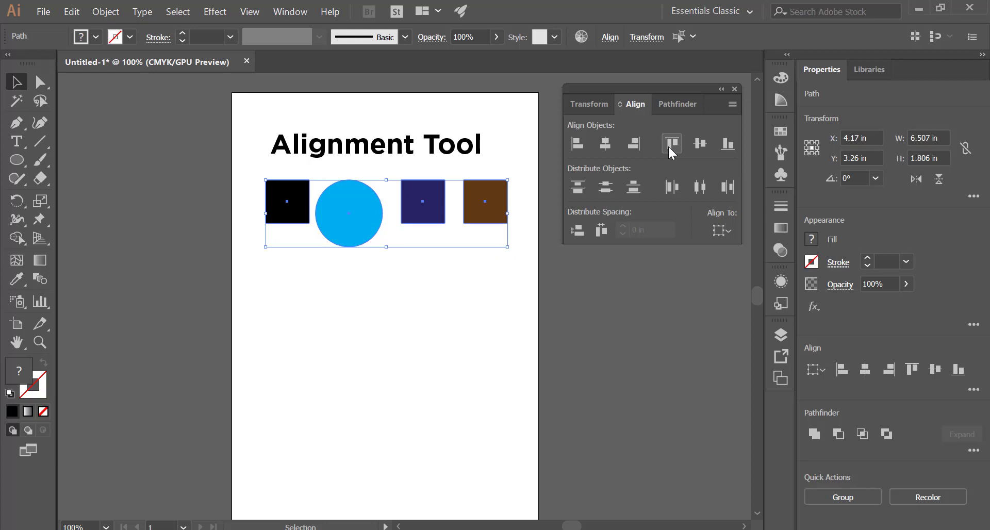
left_click(698, 149)
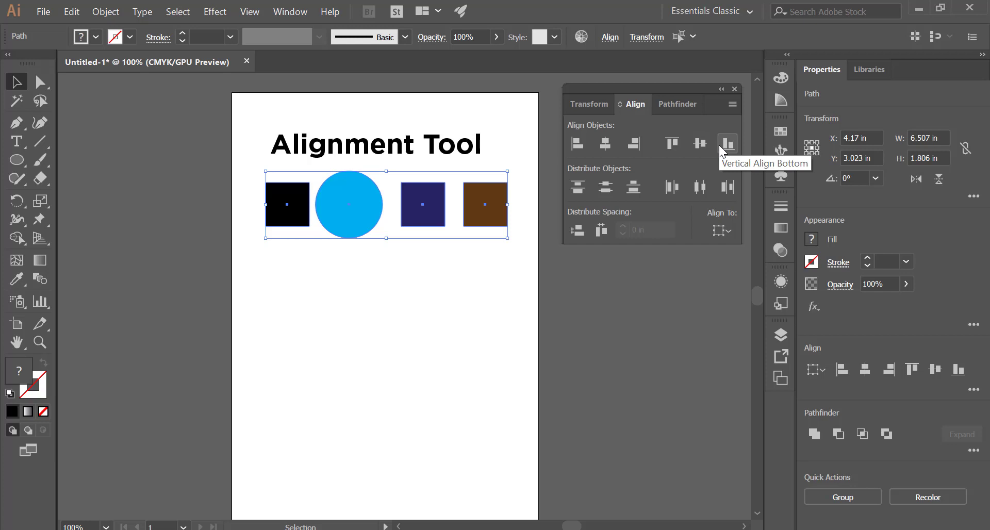
left_click(719, 150)
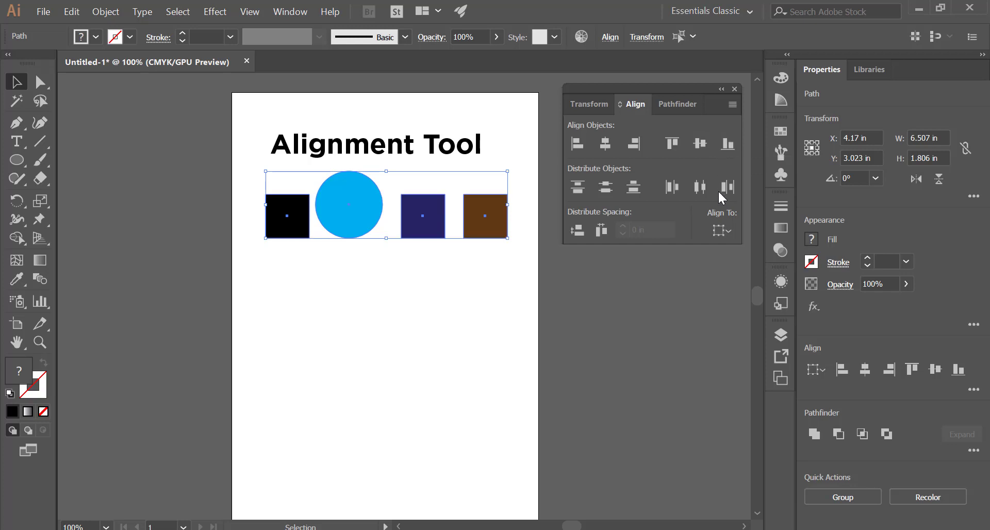
- Deselect the shapes and arrange the circle, navy square and brown square in a staggered column below the black square
left_click(723, 231)
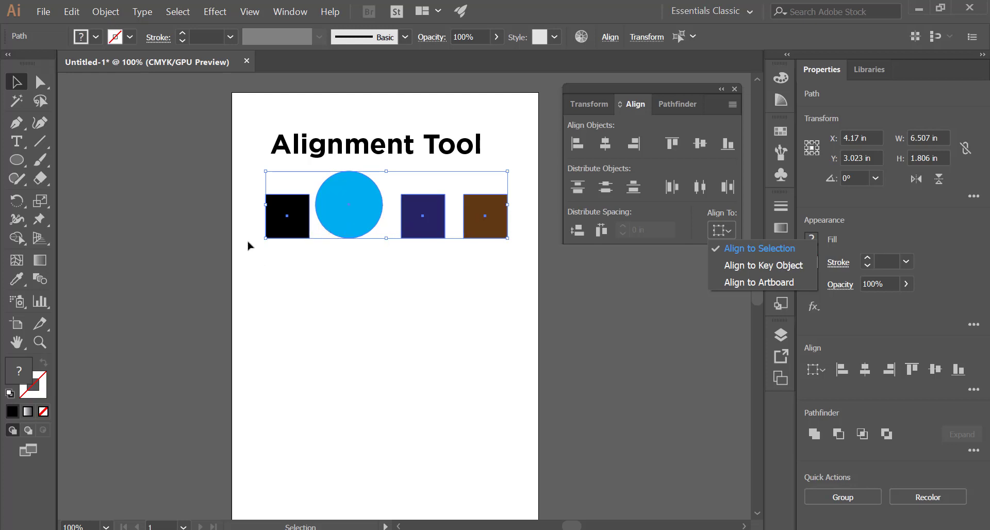
left_click(316, 308)
left_click(316, 307)
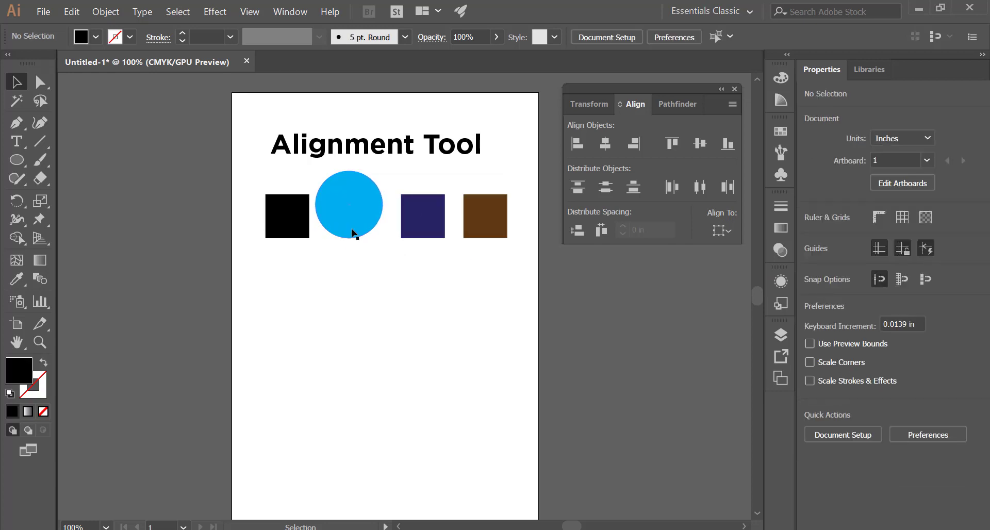
left_click_drag(352, 222, 318, 303)
left_click_drag(419, 215, 275, 366)
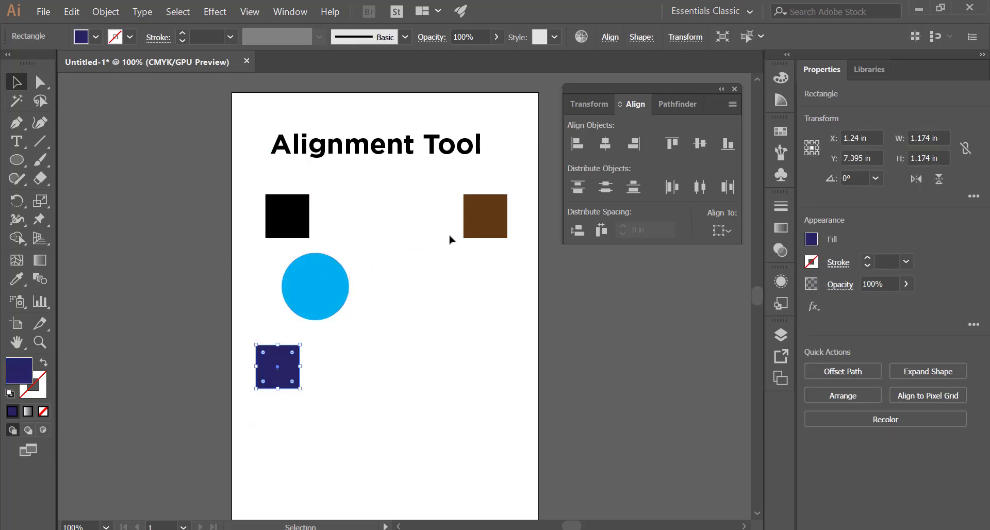
left_click_drag(467, 232, 318, 426)
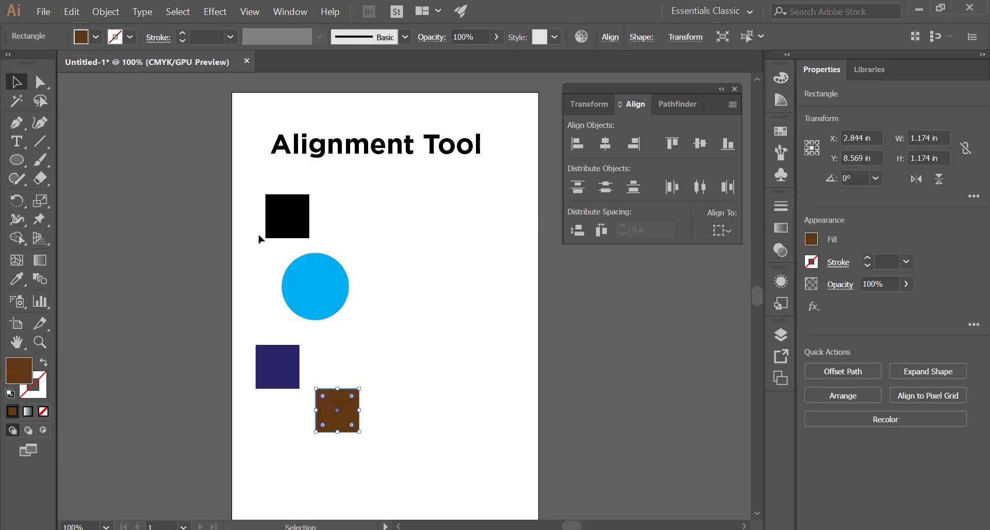
- Select all four shapes and align them horizontally by their left edges, then their centers, and finally their right edges
left_click_drag(252, 206, 397, 420)
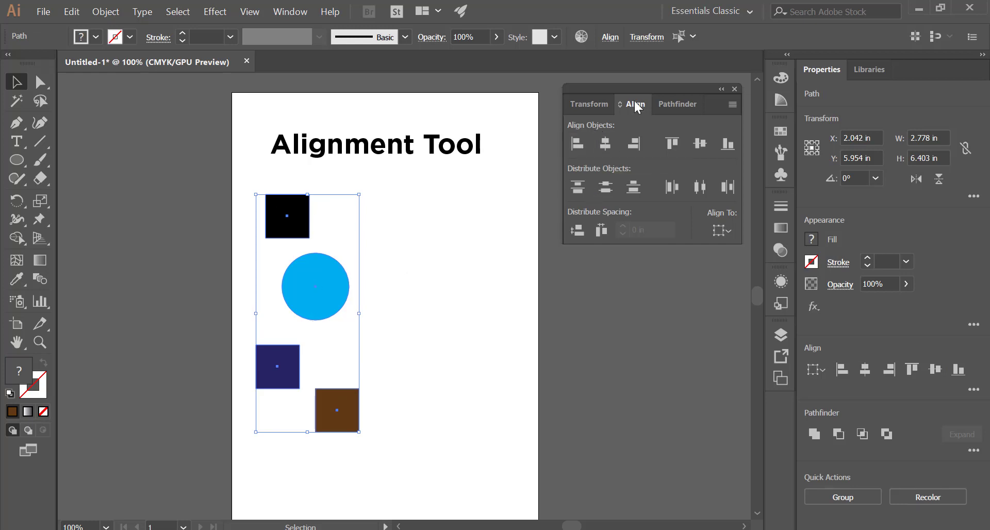
left_click(585, 145)
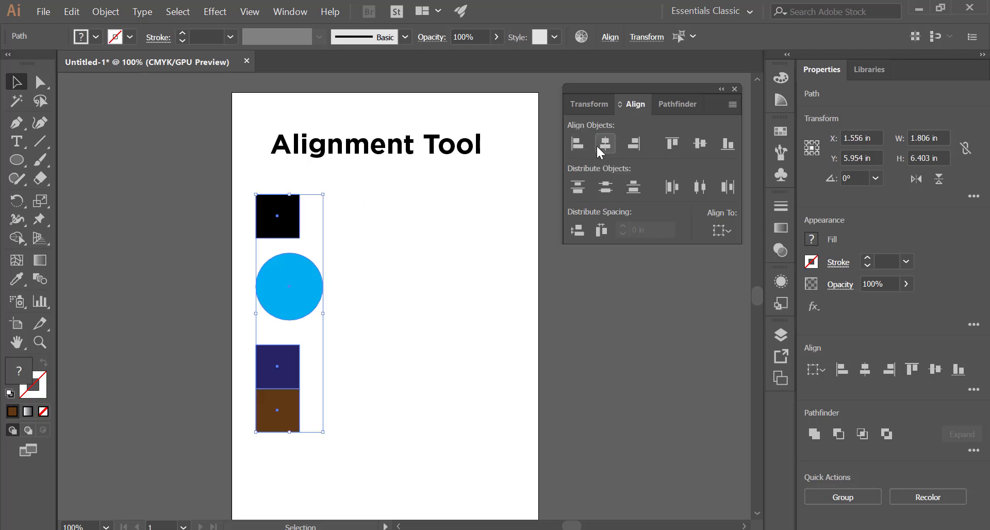
left_click(597, 146)
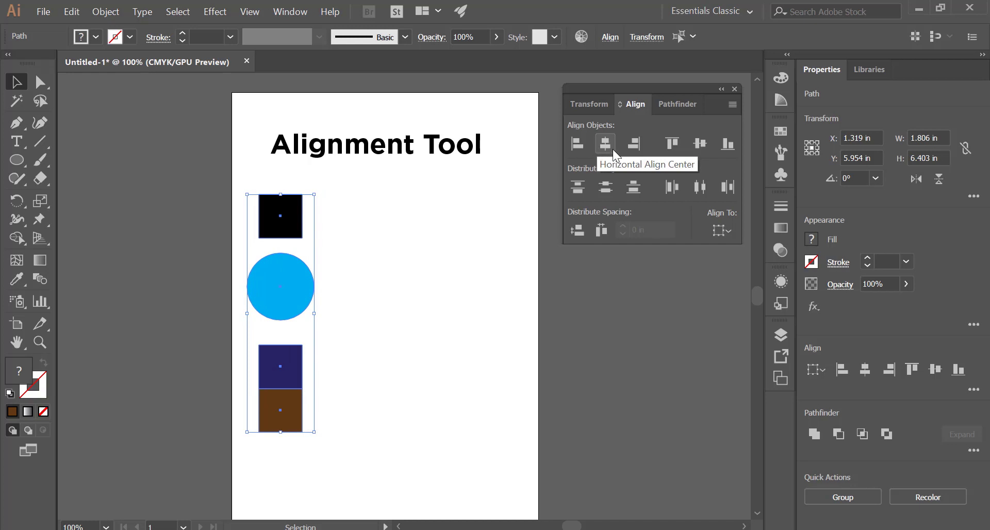
left_click(627, 148)
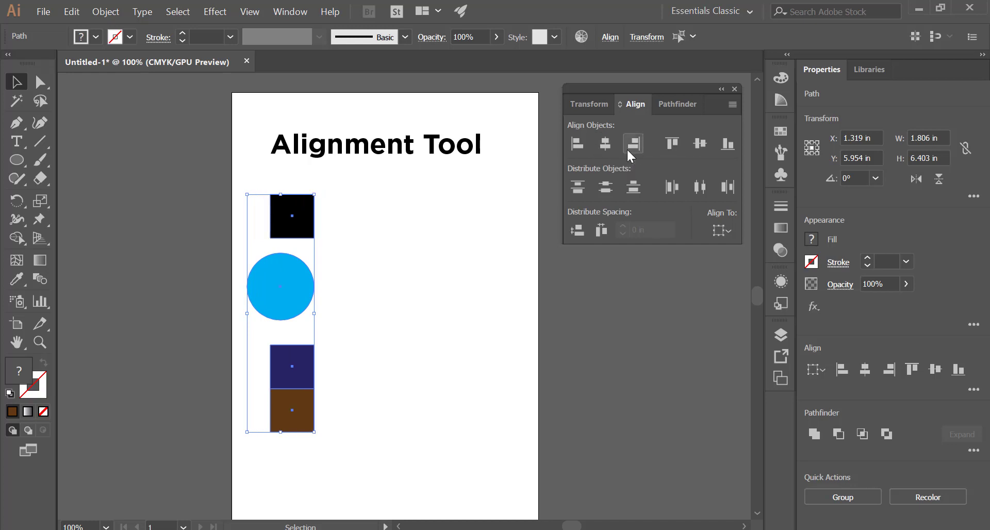
- Delete the four shapes in the column, keeping the Alignment Tool title
left_click(719, 232)
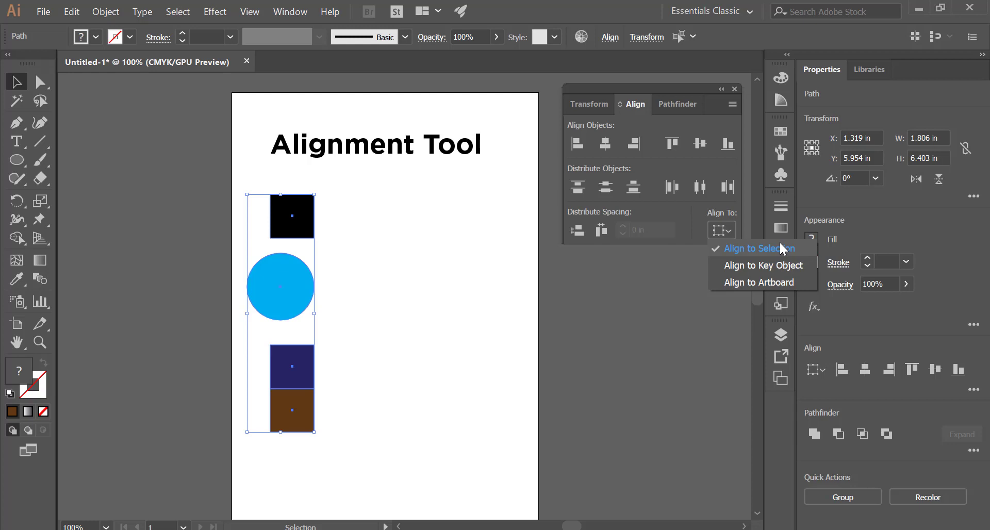
left_click(801, 265)
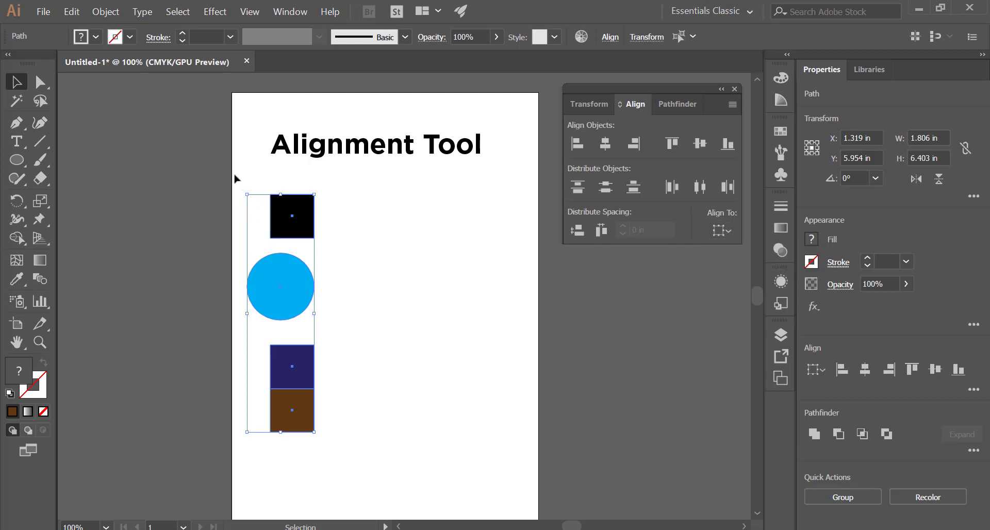
left_click_drag(237, 182, 325, 418)
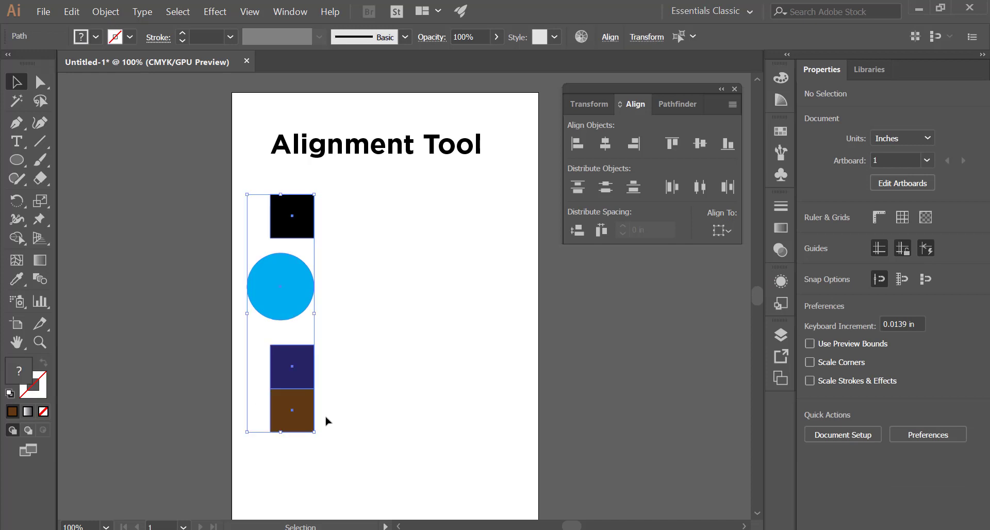
key("Delete")
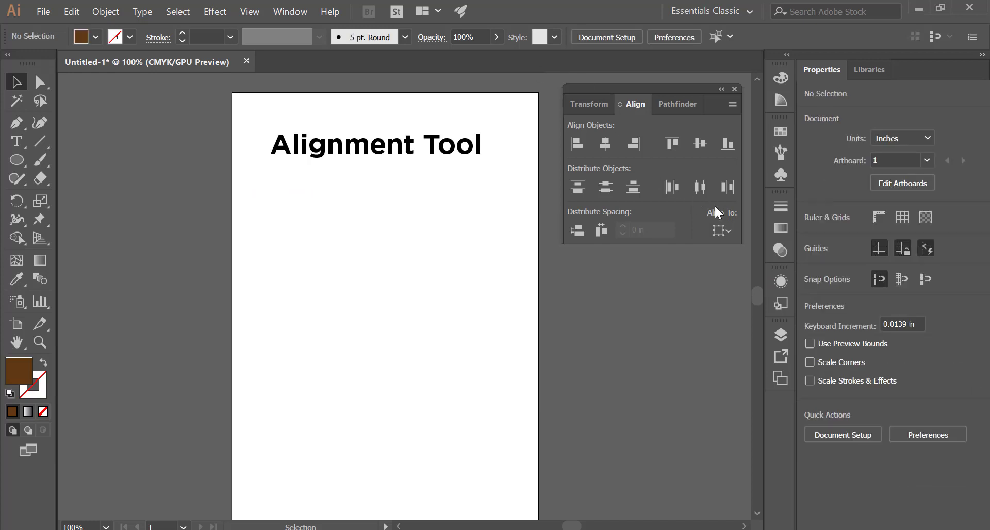
- Draw a dark brown circle about 5.72 in in diameter below the title, move it up slightly and deselect it
left_click(725, 230)
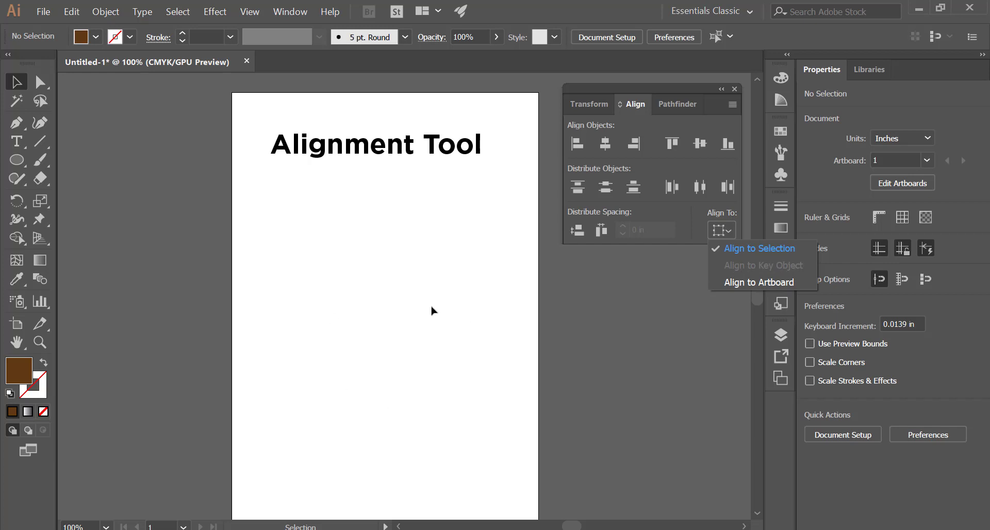
left_click(597, 289)
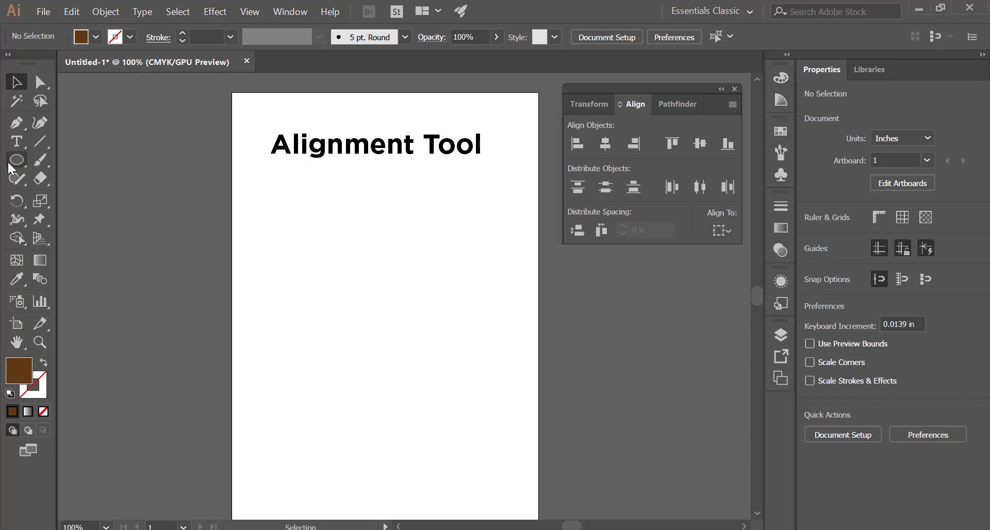
left_click(11, 159)
left_click(89, 195)
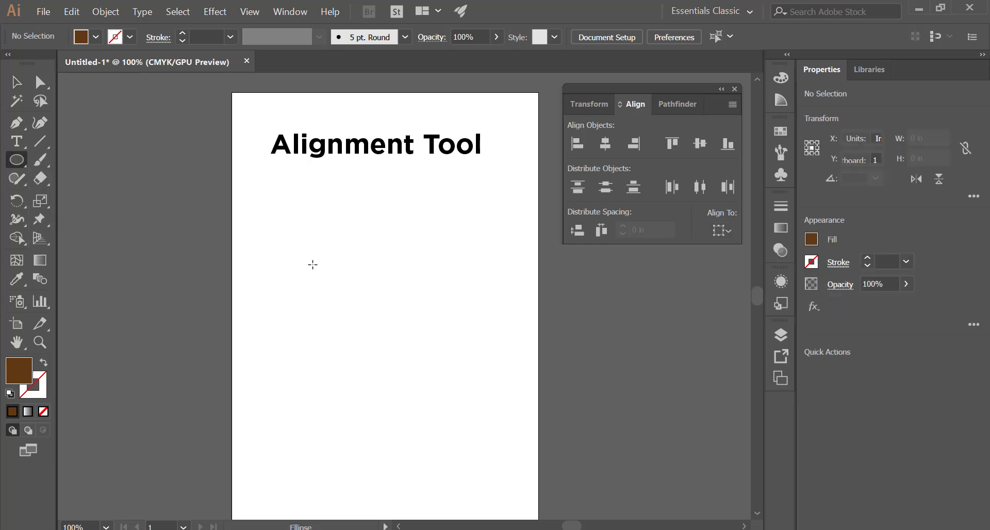
left_click_drag(387, 340, 494, 234)
left_click(16, 82)
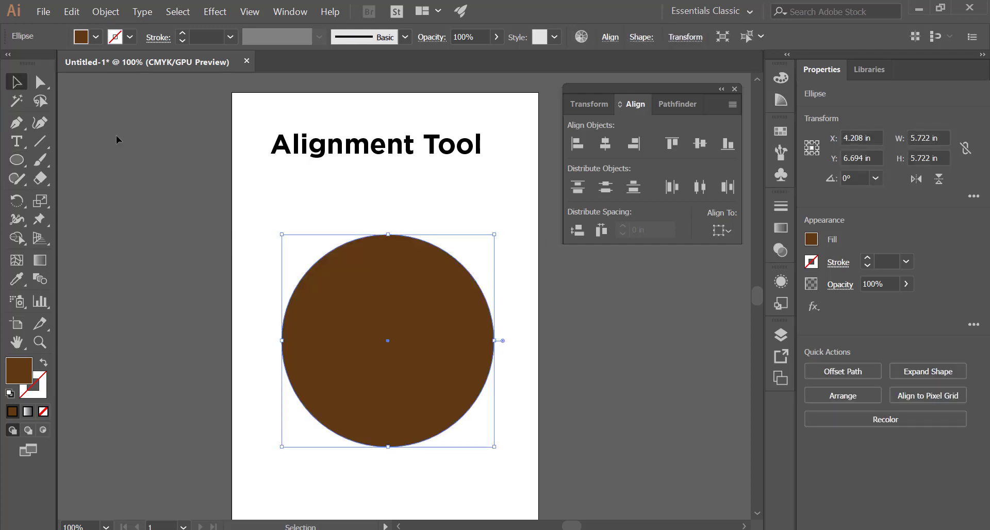
left_click_drag(351, 296, 353, 280)
left_click(250, 223)
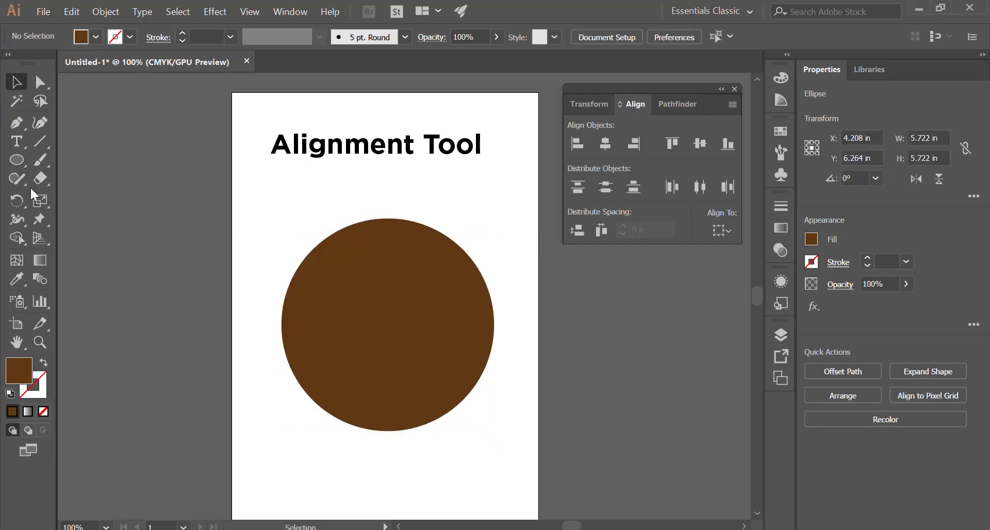
- Draw a square about 1.24 in wide at the circle's upper left and fill it with red
left_click(17, 161)
left_click(80, 161)
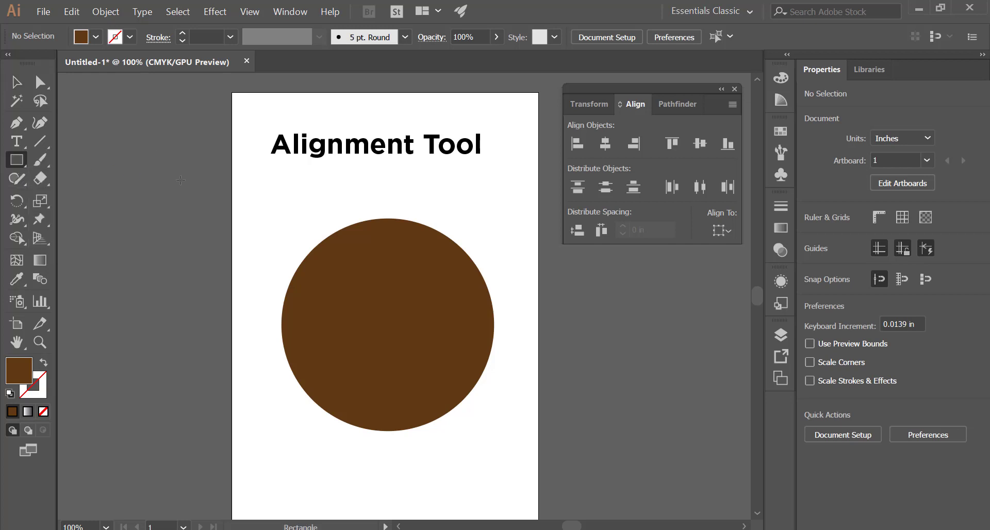
left_click_drag(243, 192, 290, 238)
left_click(17, 82)
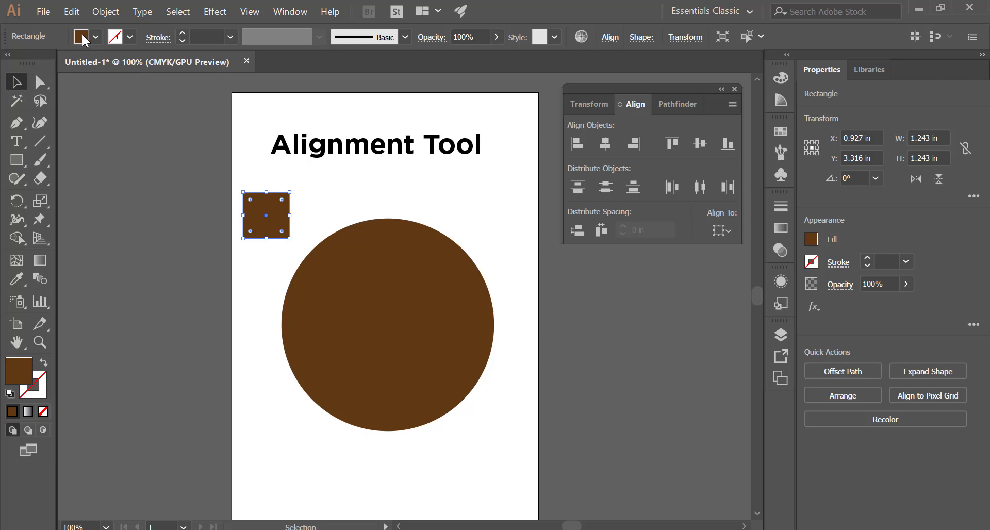
left_click(99, 35)
left_click(53, 63)
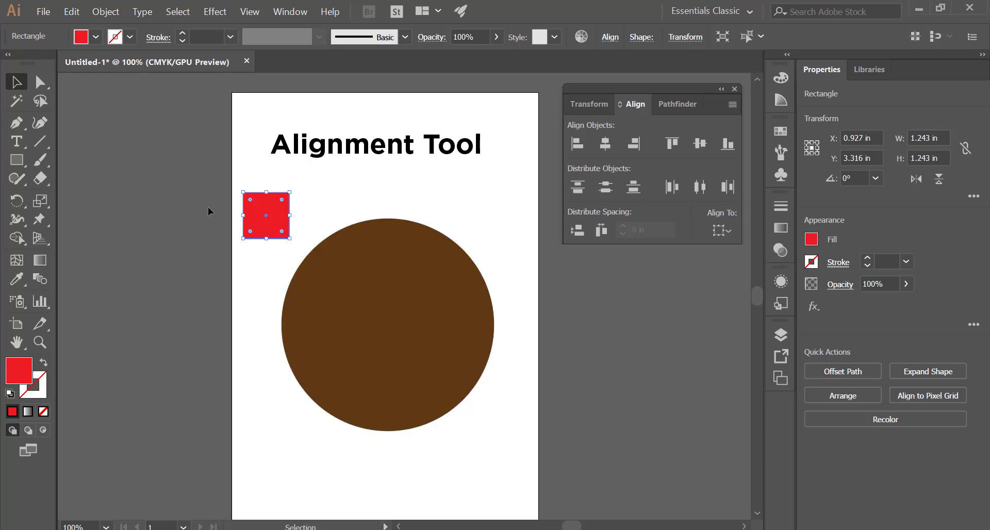
- Select the square and circle, set the alignment reference to Align to Key Object, and make the circle the key object
left_click_drag(212, 206, 398, 307)
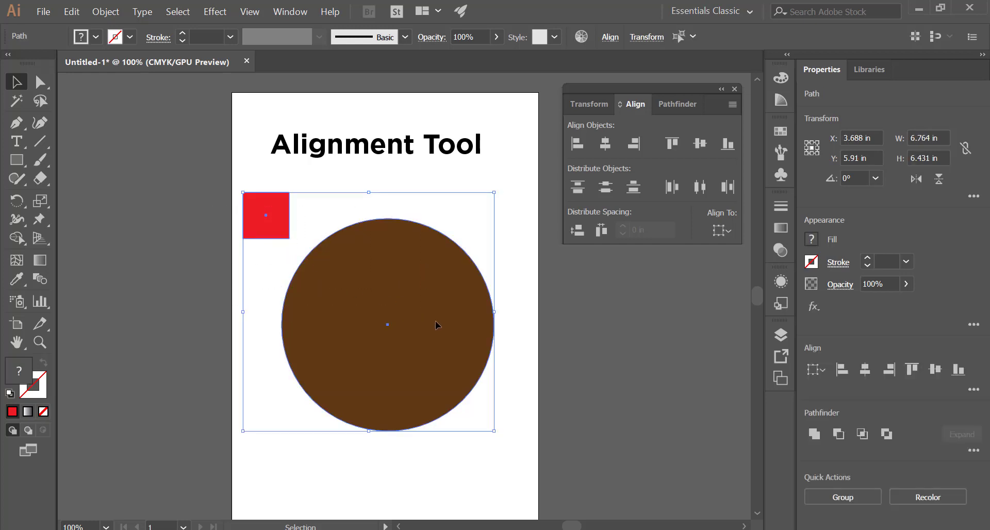
left_click(714, 236)
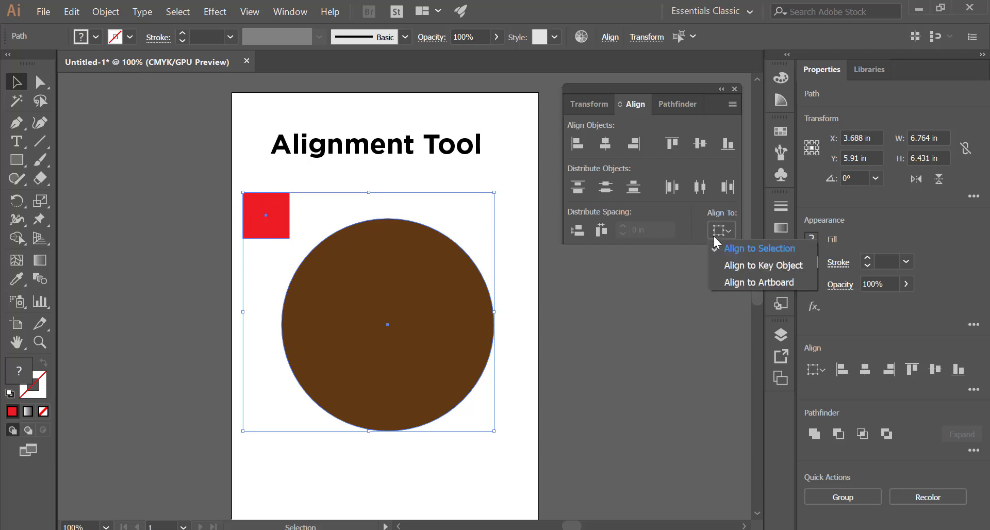
left_click(806, 268)
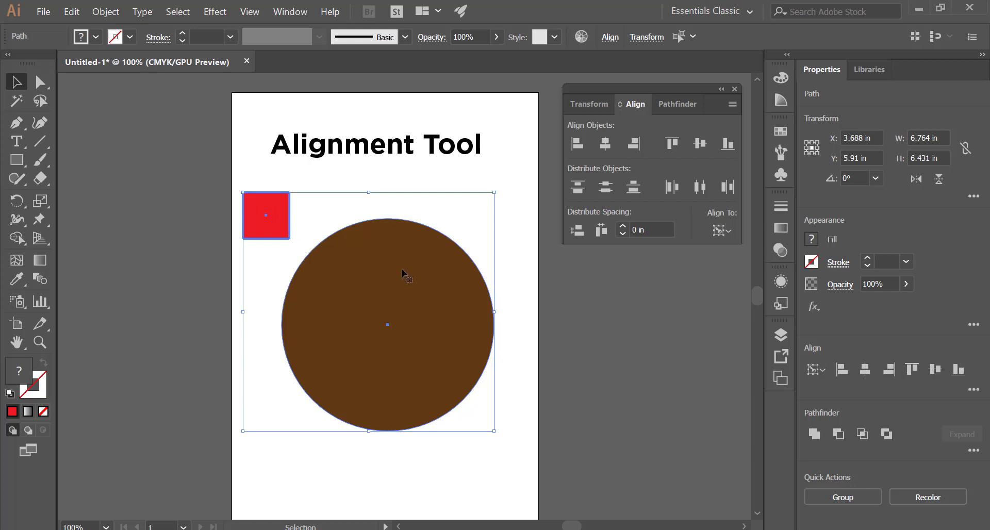
left_click(402, 297)
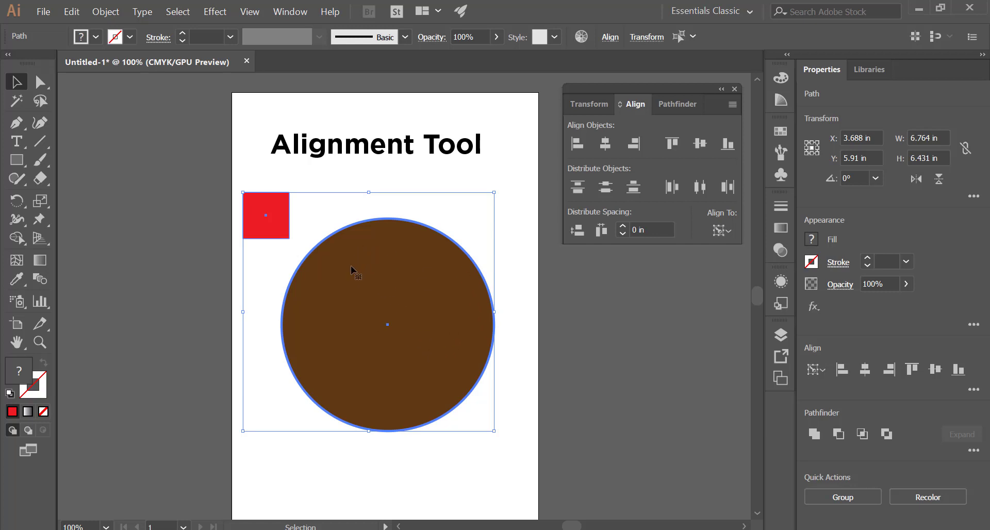
- Align the red square horizontally to the circle's left edge, then its center, and finally its right edge
key("z")
left_click(404, 314)
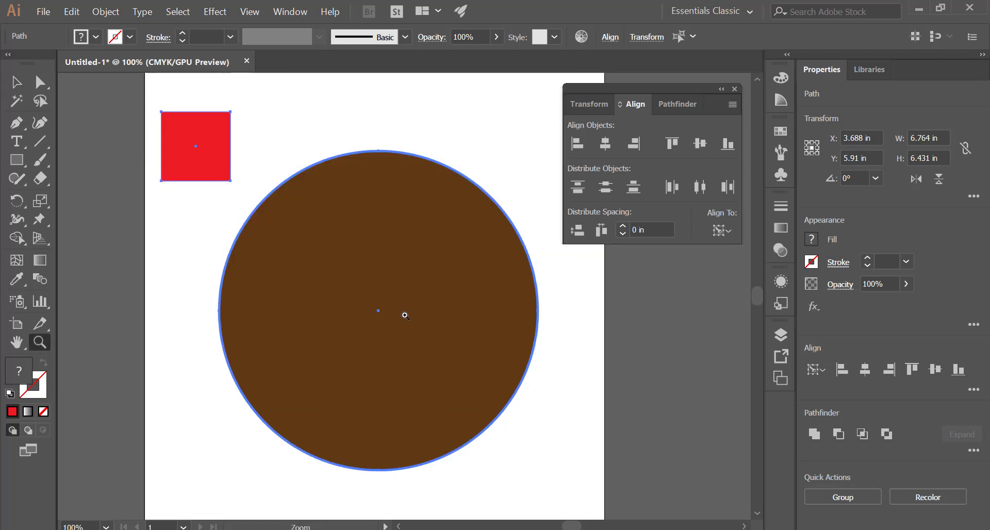
key("v")
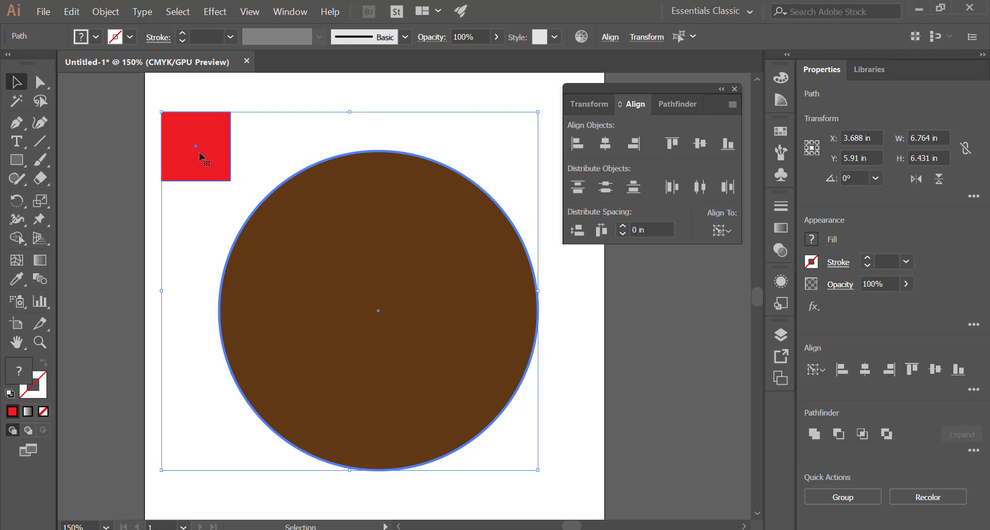
left_click(580, 145)
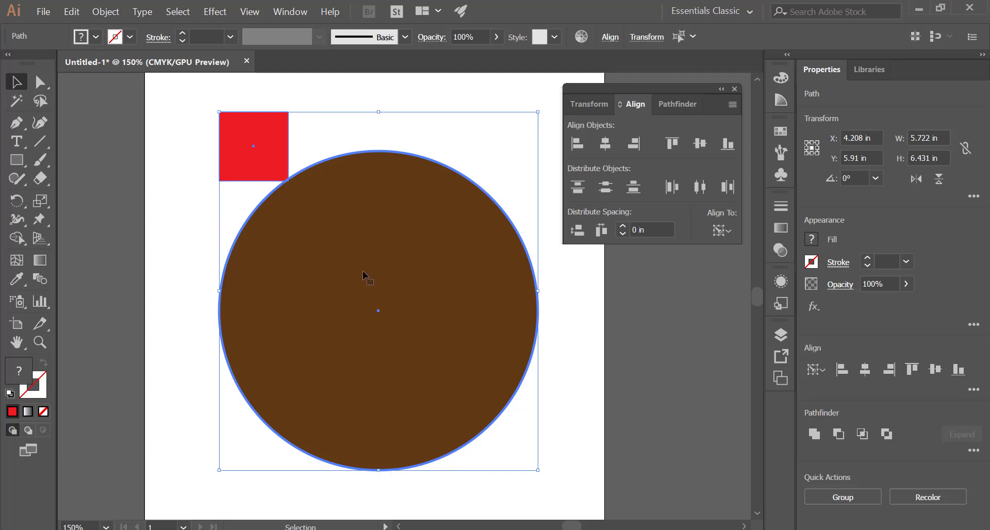
left_click(609, 143)
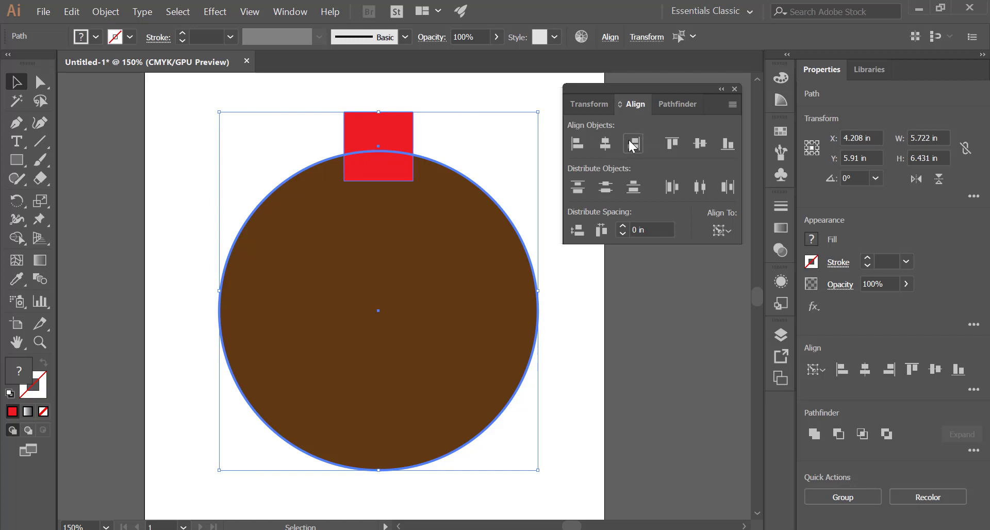
left_click(632, 144)
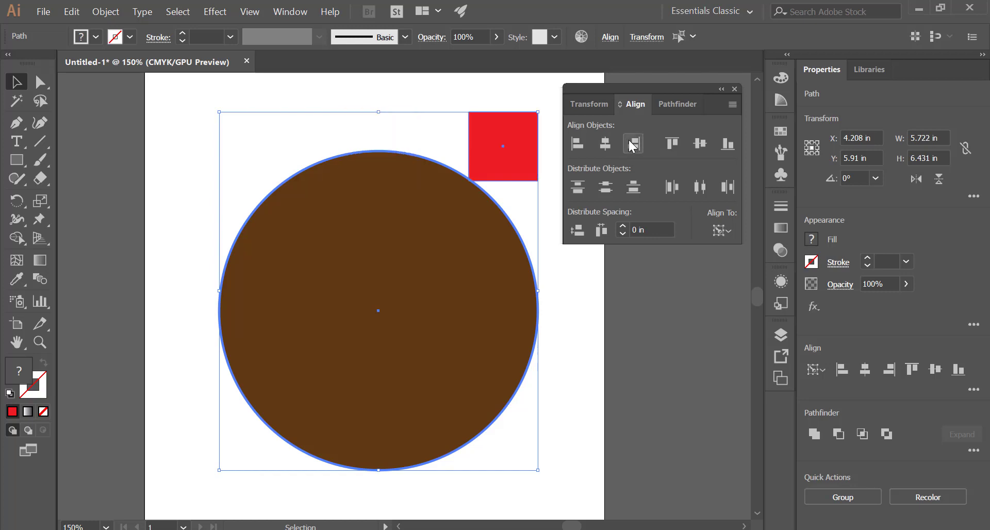
- Align the red square vertically to the circle's top edge, then its center, and finally its bottom edge
left_click(667, 141)
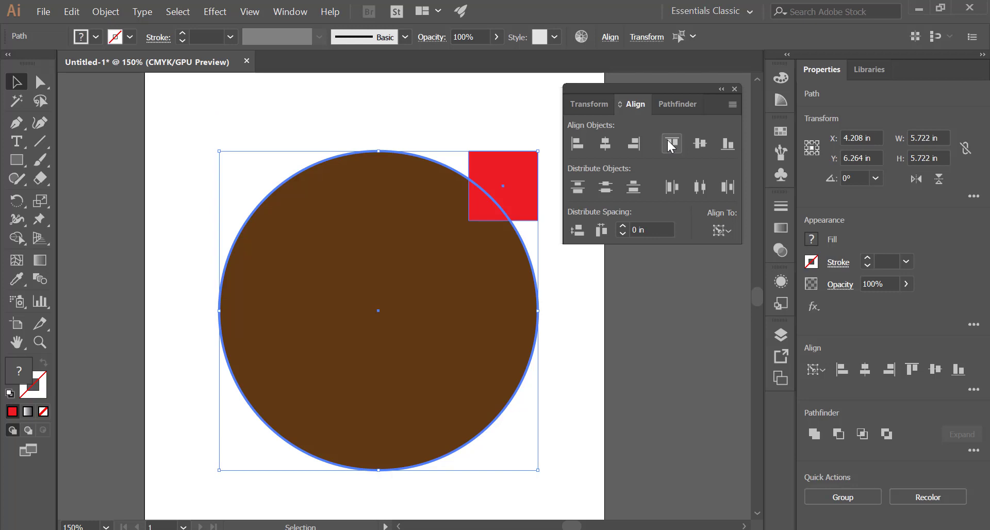
left_click(697, 144)
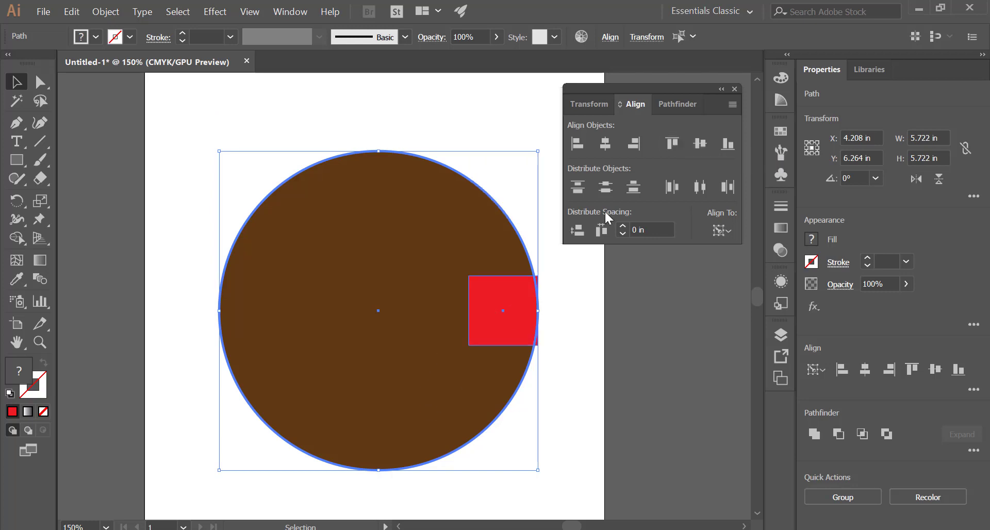
left_click(720, 149)
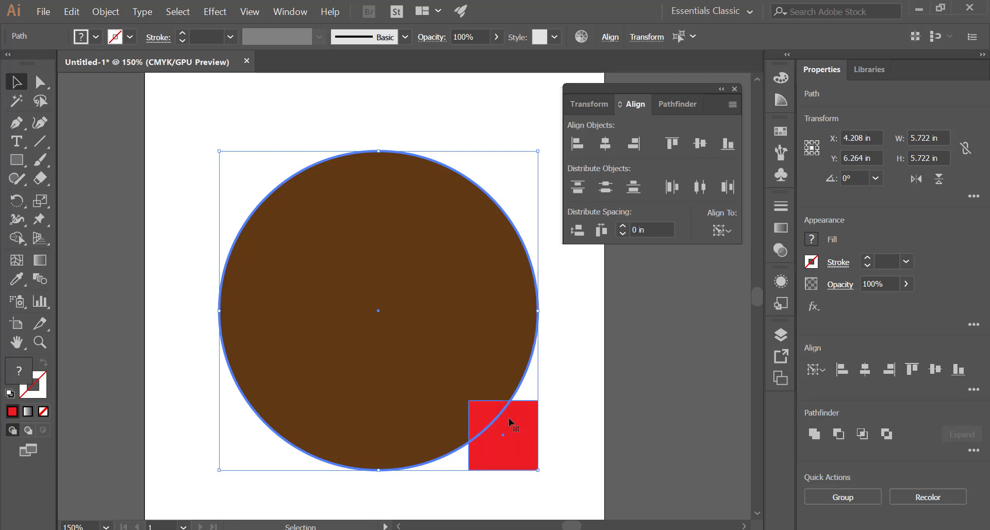
- Center the red square vertically and horizontally on the brown circle, and deselect both shapes
left_click(697, 148)
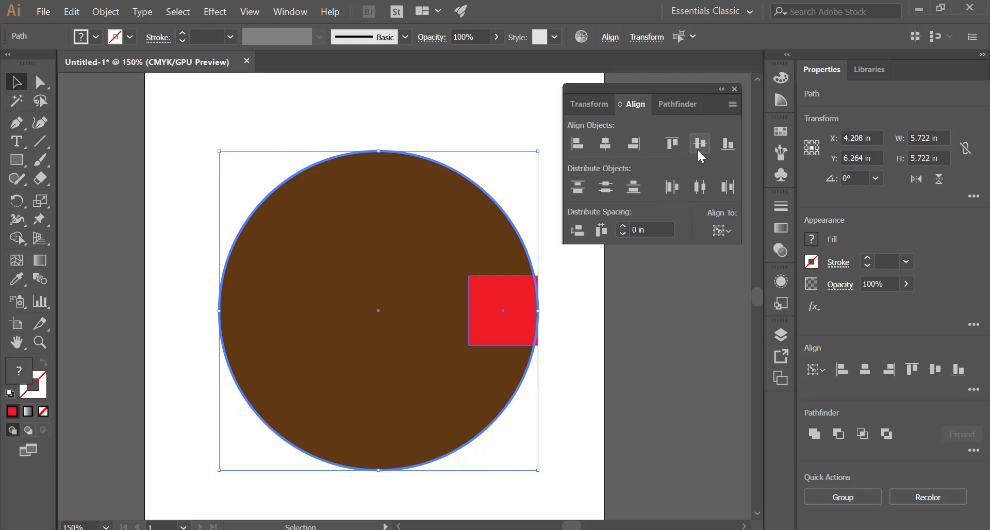
left_click(606, 144)
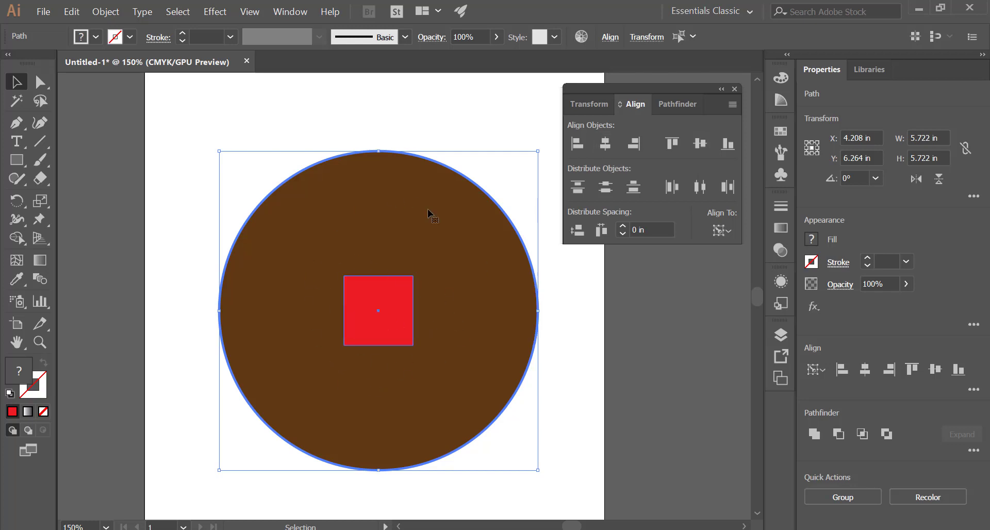
left_click(178, 296)
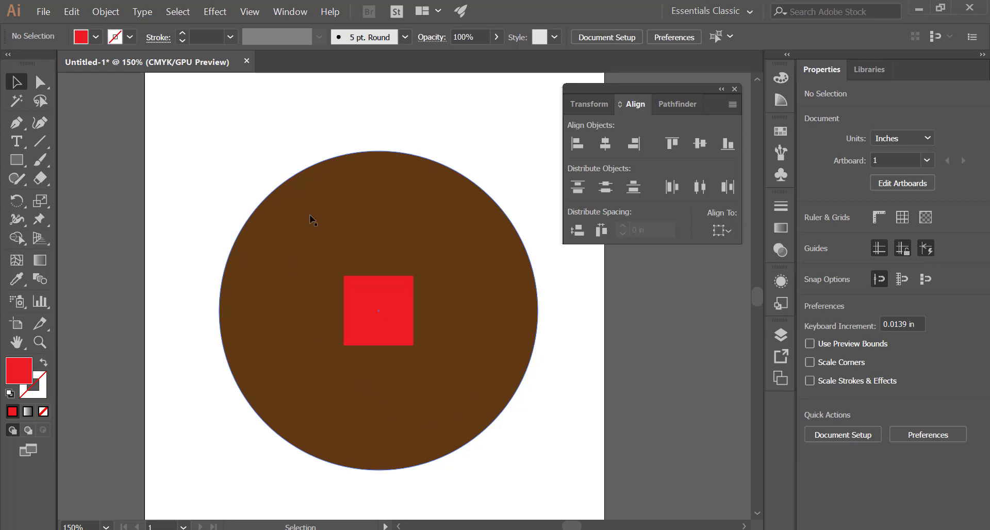
left_click(724, 229)
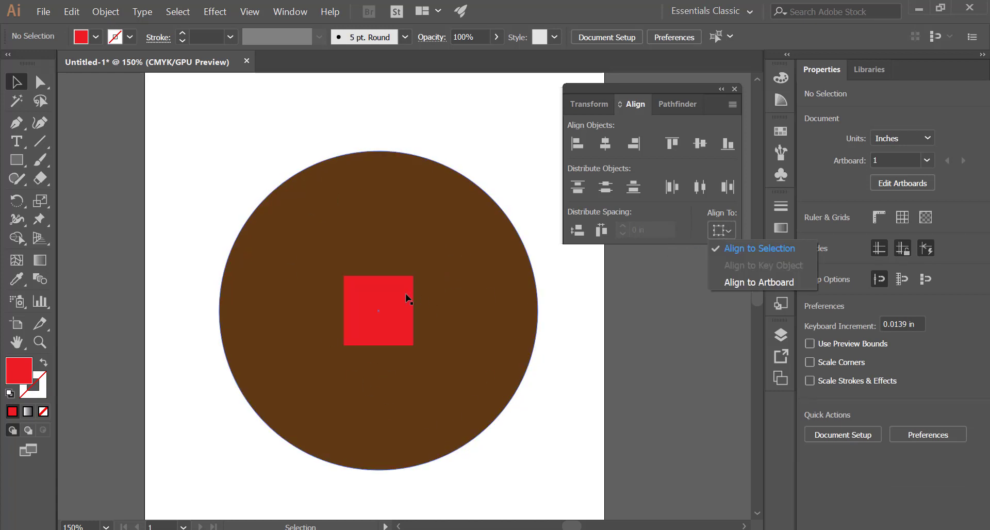
left_click(191, 217)
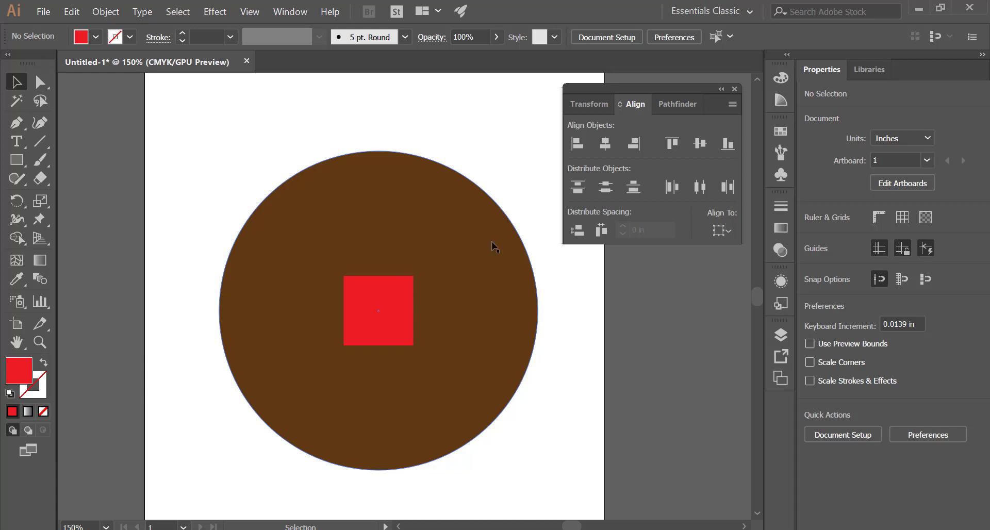
left_click(707, 235)
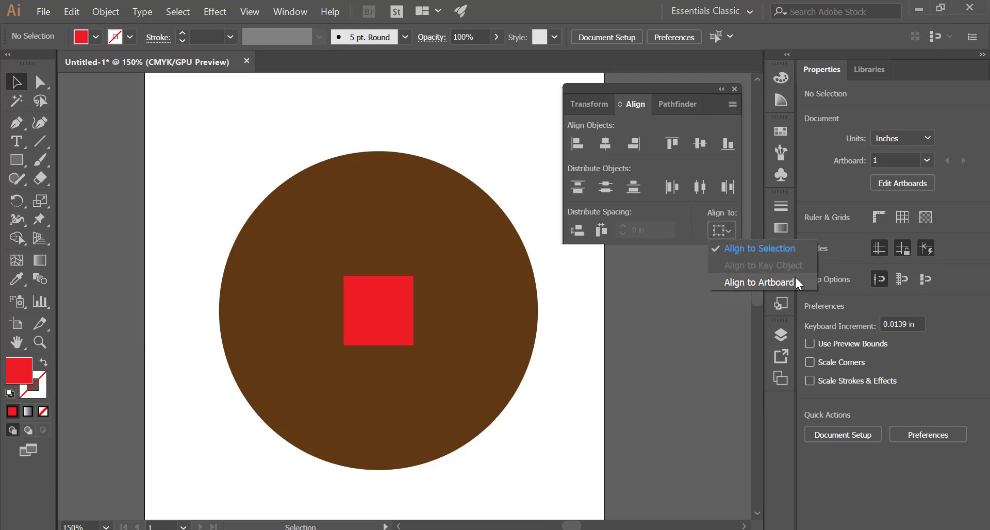
left_click(252, 181)
- Delete the brown circle, the red square and the Alignment Tool title from the artboard
key("z")
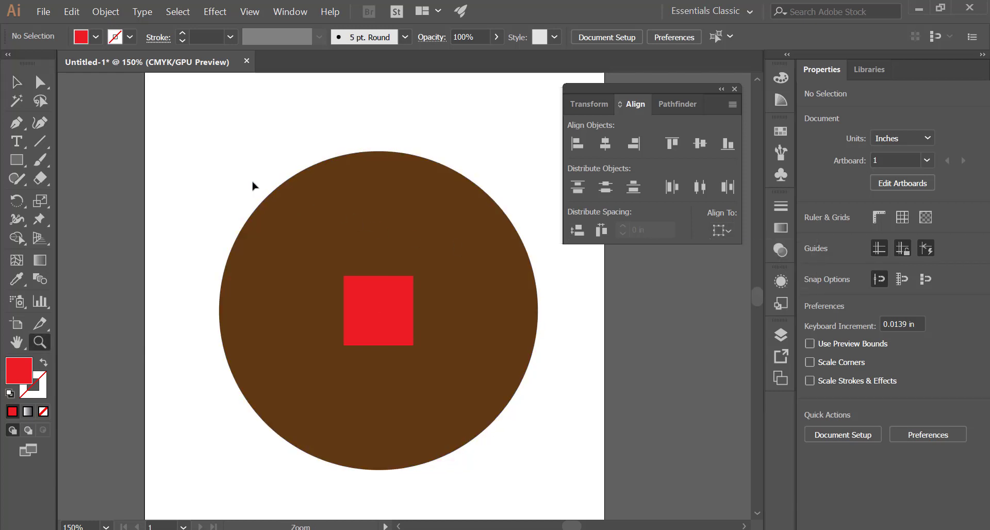
left_click(320, 264, "alt")
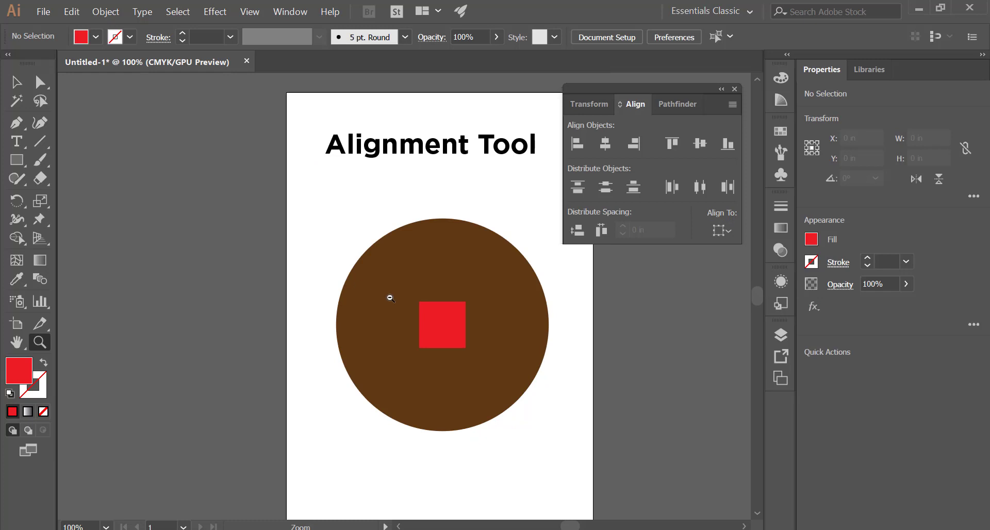
key("v")
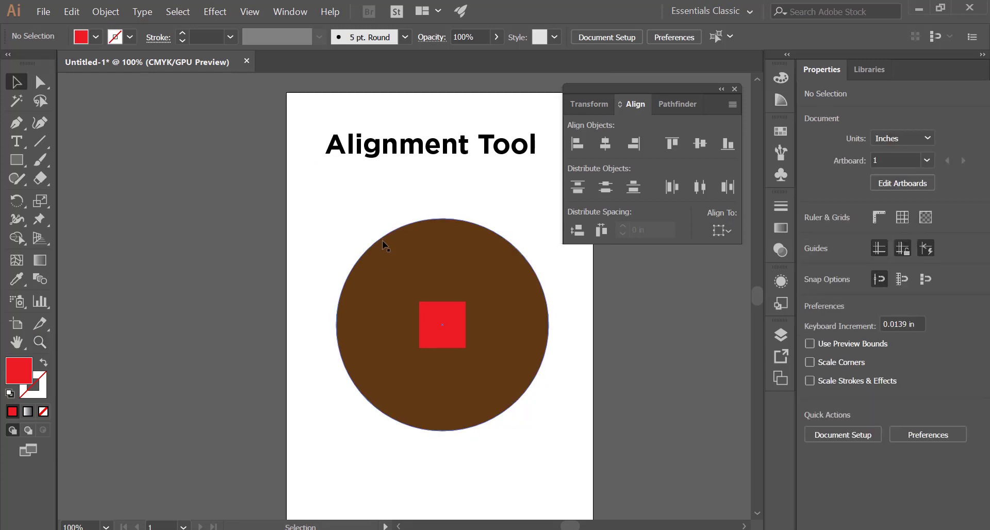
left_click_drag(339, 183, 486, 334)
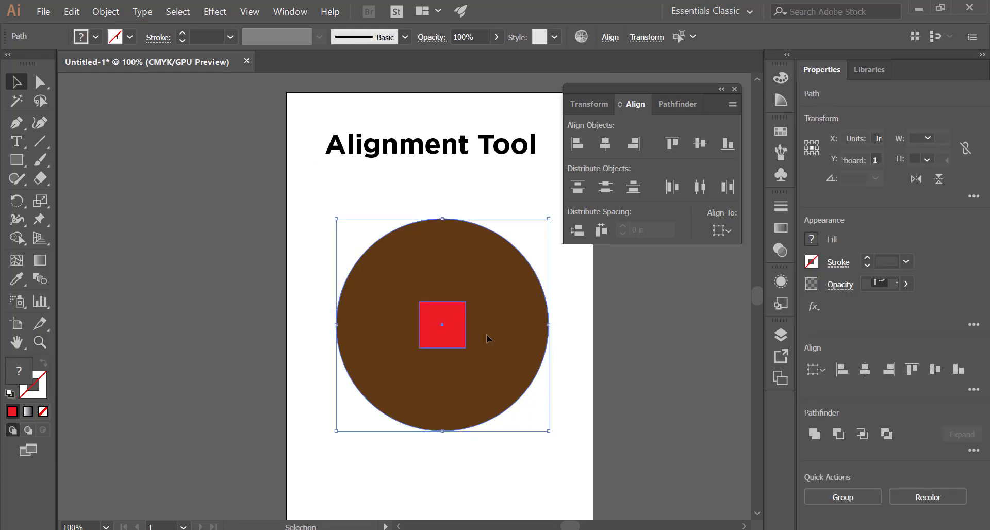
key("Delete")
scroll(487, 337, "right", 2)
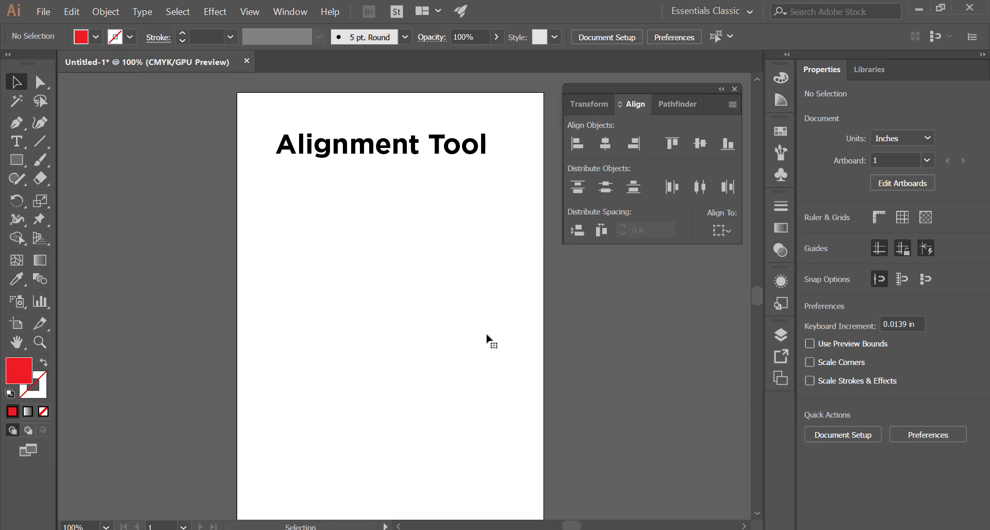
left_click(345, 162)
key("Delete")
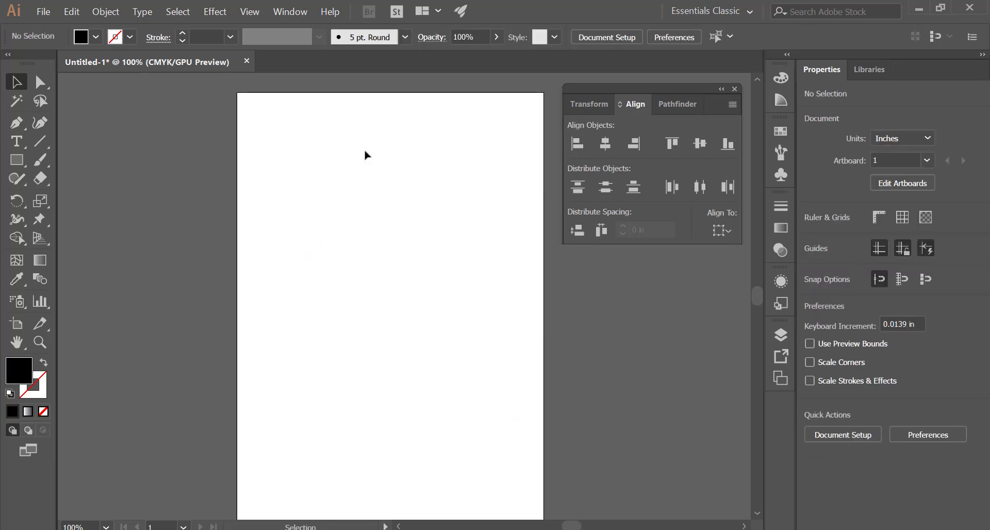
- Draw a black circle about 3.17 in in diameter in the upper part of the empty artboard and deselect it
left_click(20, 165)
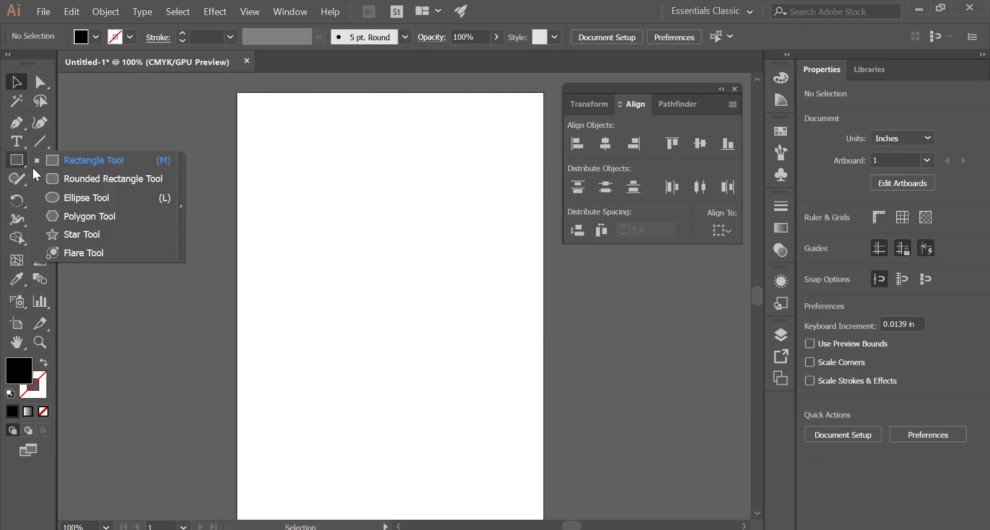
left_click(114, 202)
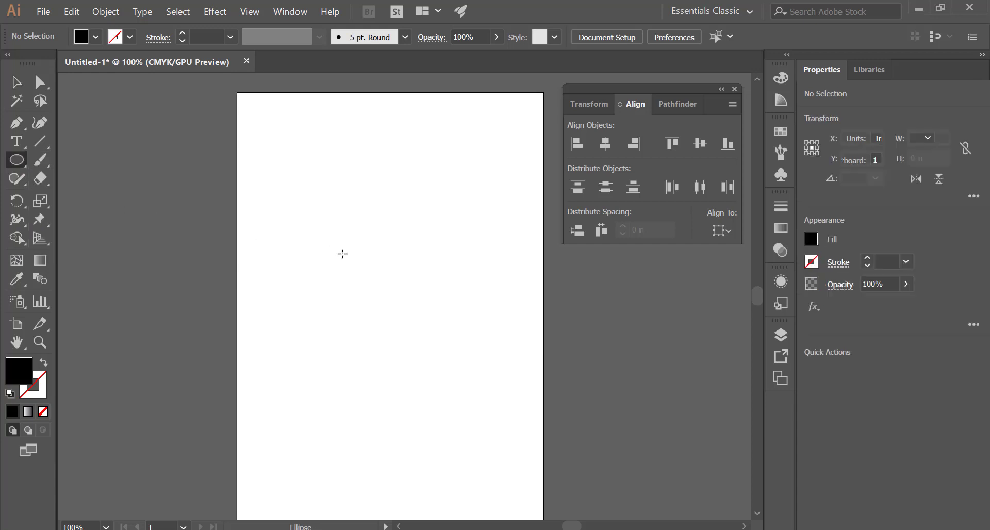
left_click_drag(345, 254, 405, 311)
left_click(16, 82)
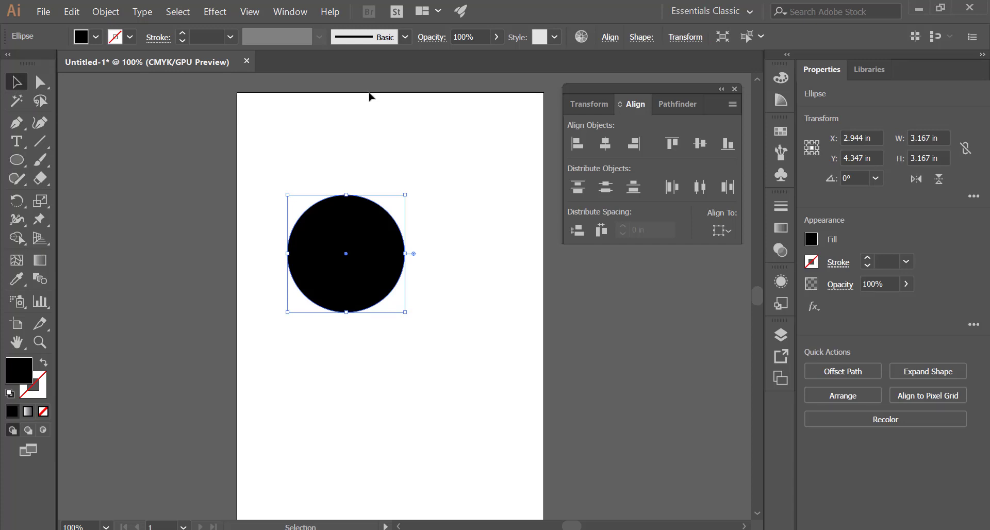
left_click(323, 108)
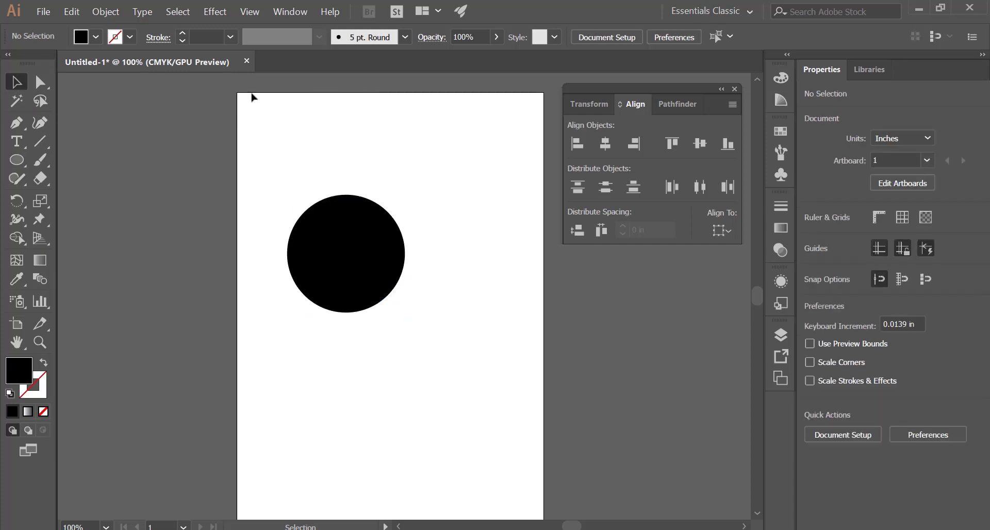
- Select the black circle, set the alignment reference to Align to Artboard, and deselect the circle
left_click(343, 260)
left_click(727, 231)
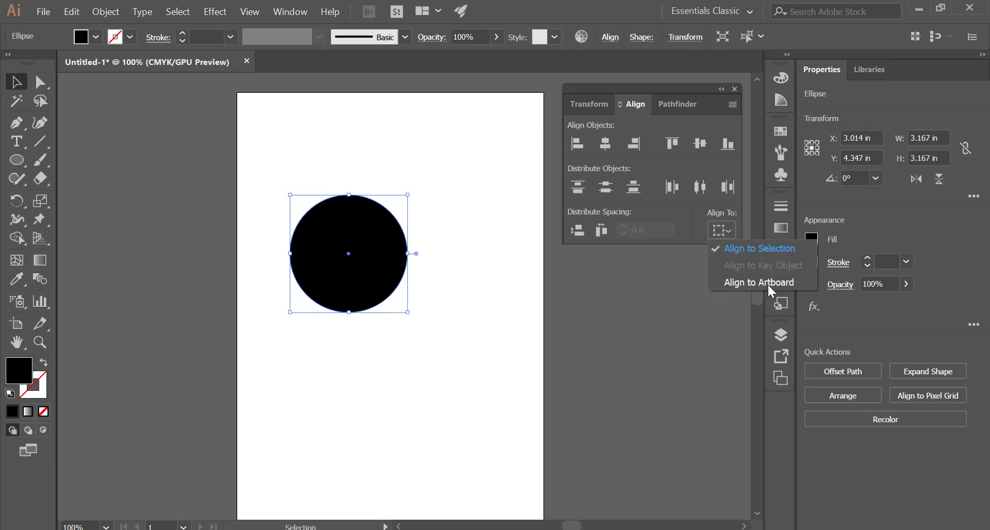
left_click(768, 283)
left_click(455, 317)
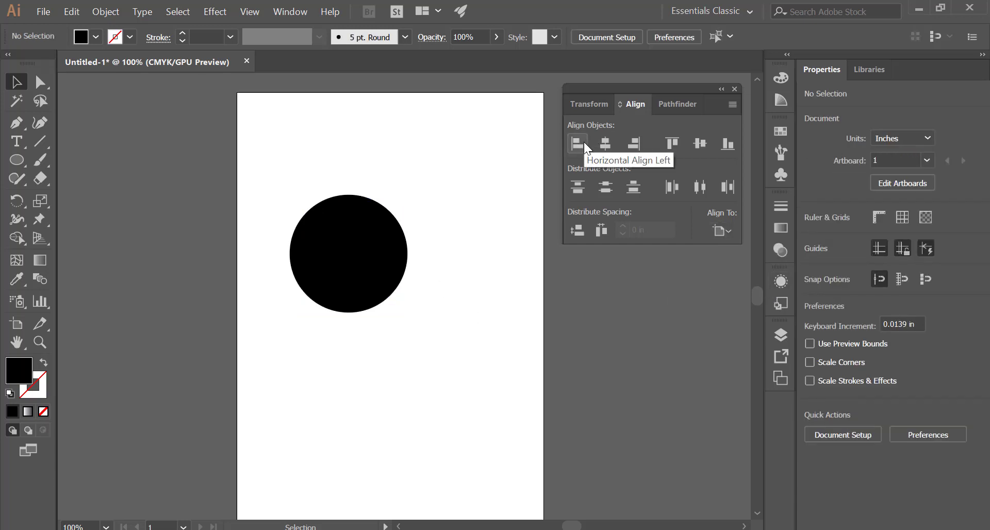
- Select the black circle and align it horizontally to the artboard's left edge, then its center, and finally its right edge
left_click(319, 300)
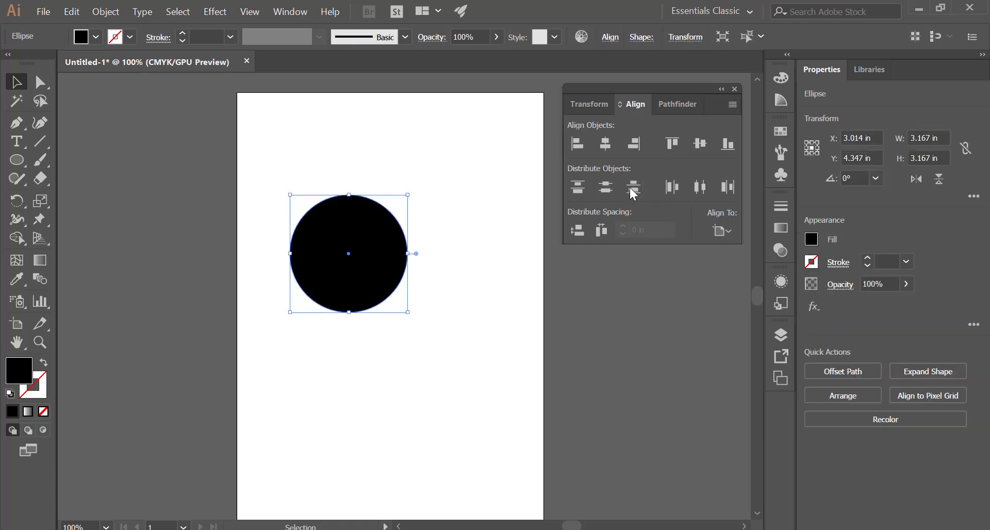
left_click(576, 144)
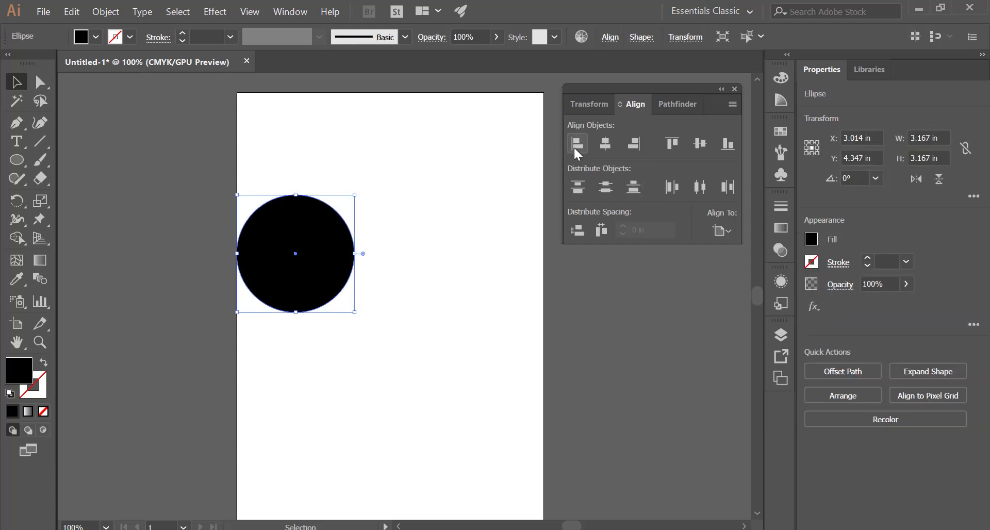
left_click(601, 147)
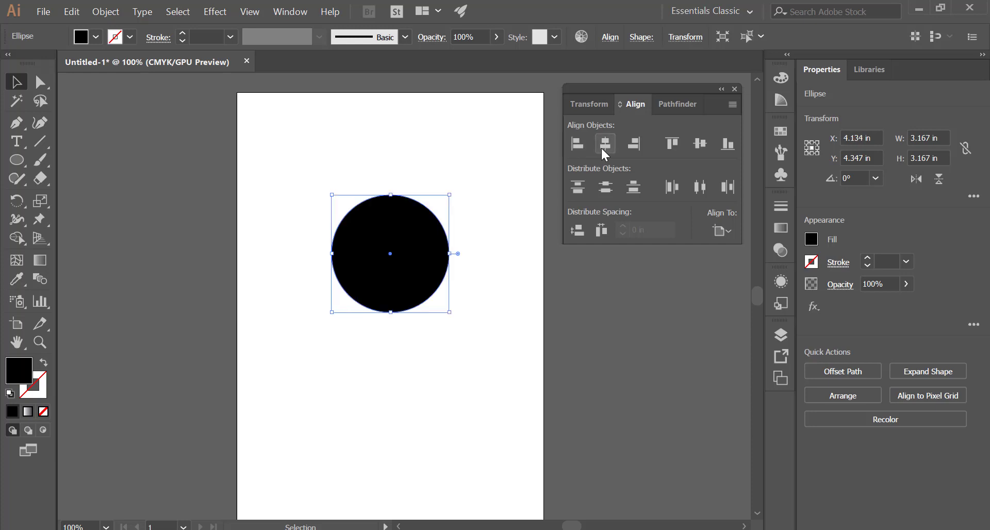
left_click(629, 147)
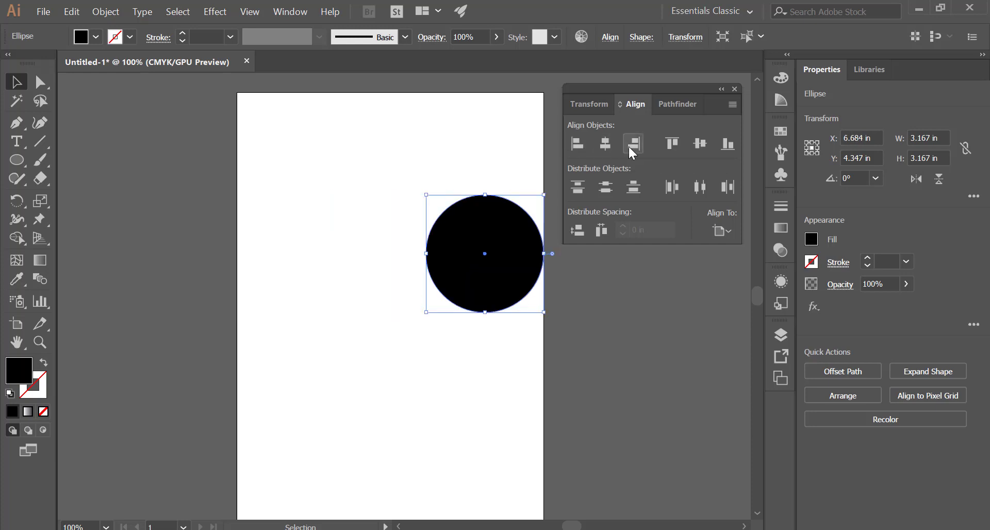
- Align the black circle to the artboard's top edge, then center it vertically and horizontally on the artboard and deselect it
left_click(676, 153)
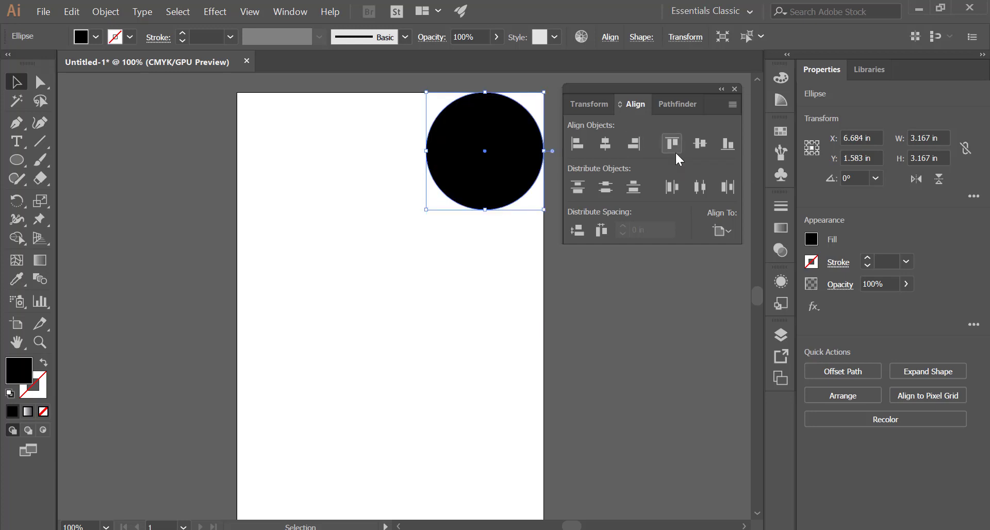
left_click(694, 153)
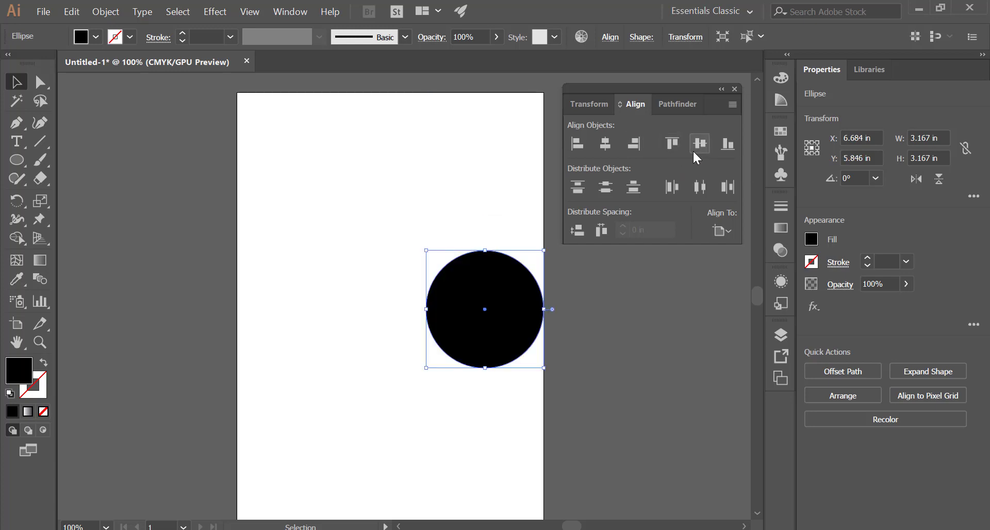
left_click(606, 146)
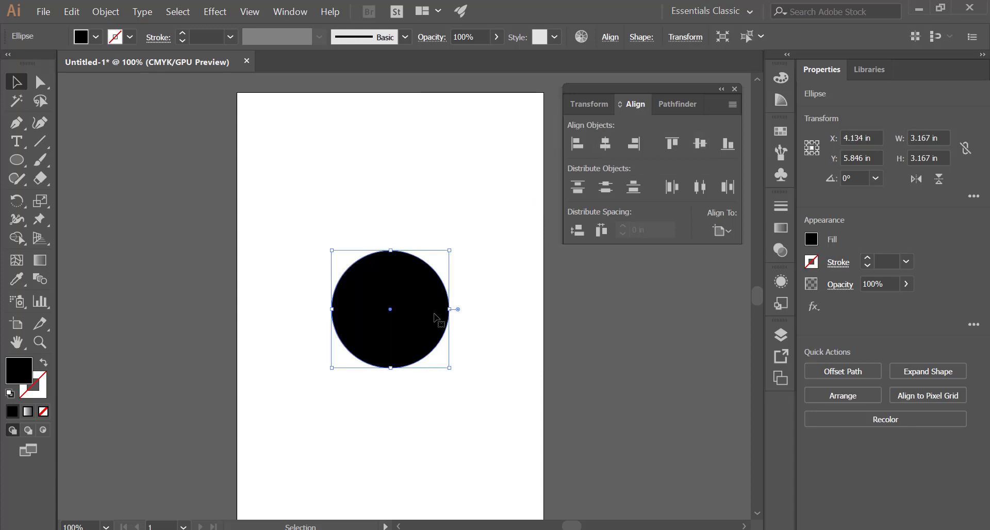
left_click(442, 391)
scroll(403, 436, "down", 2)
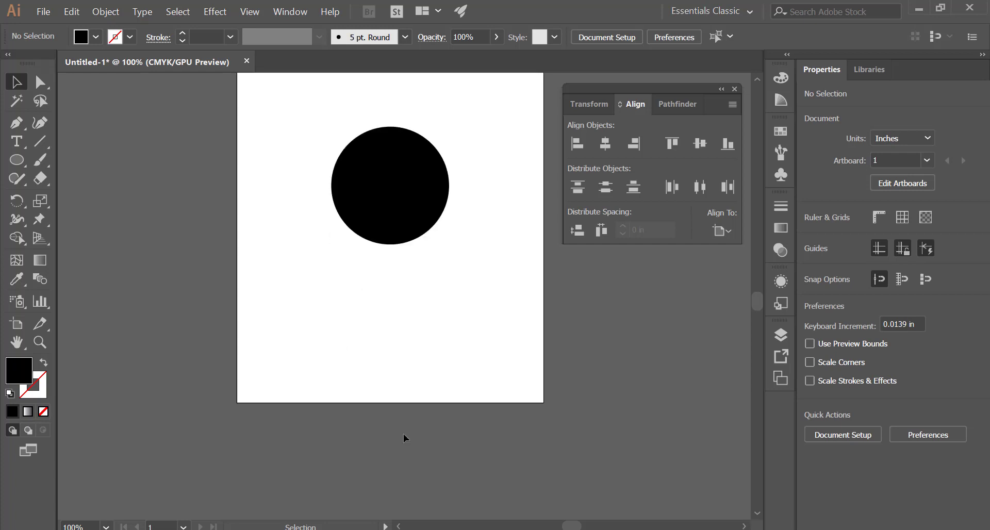
scroll(395, 418, "up", 3)
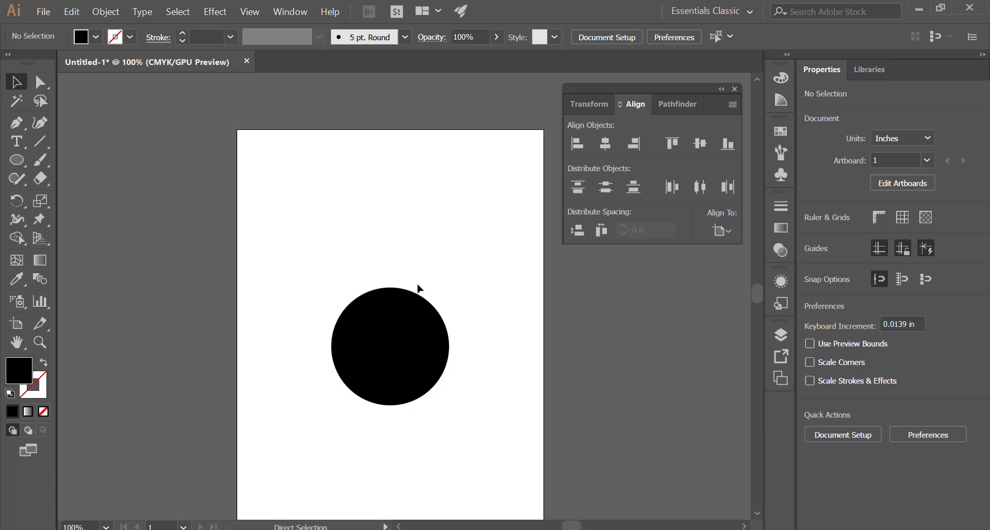
key("z")
left_click(414, 323, "alt")
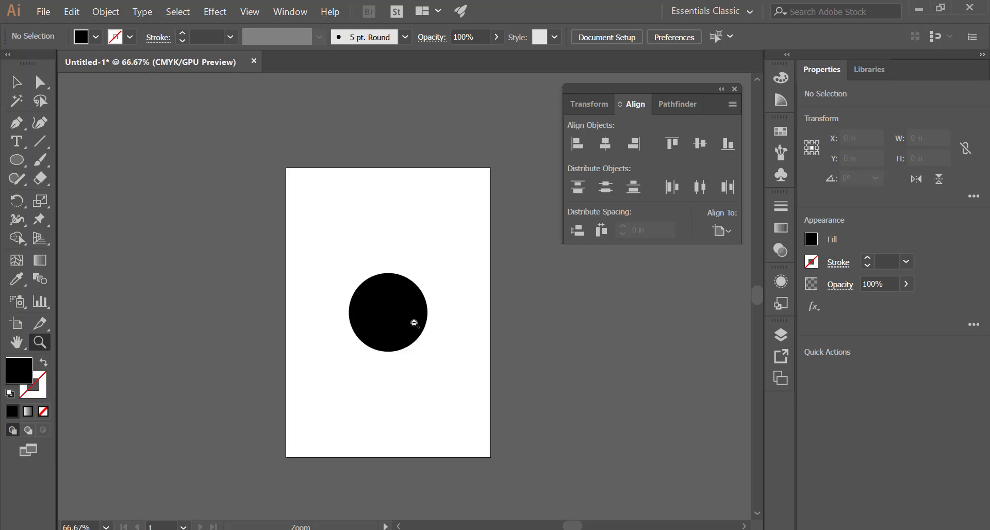
key("v")
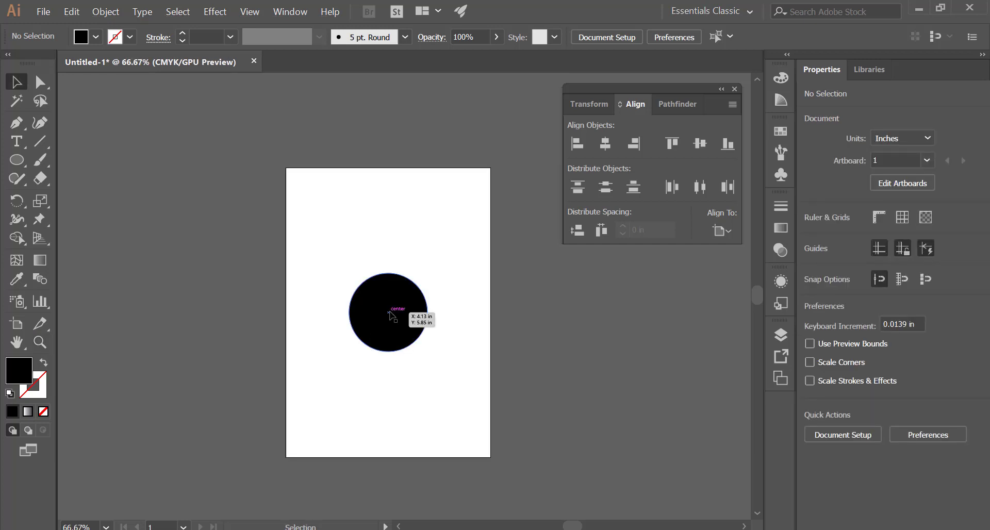